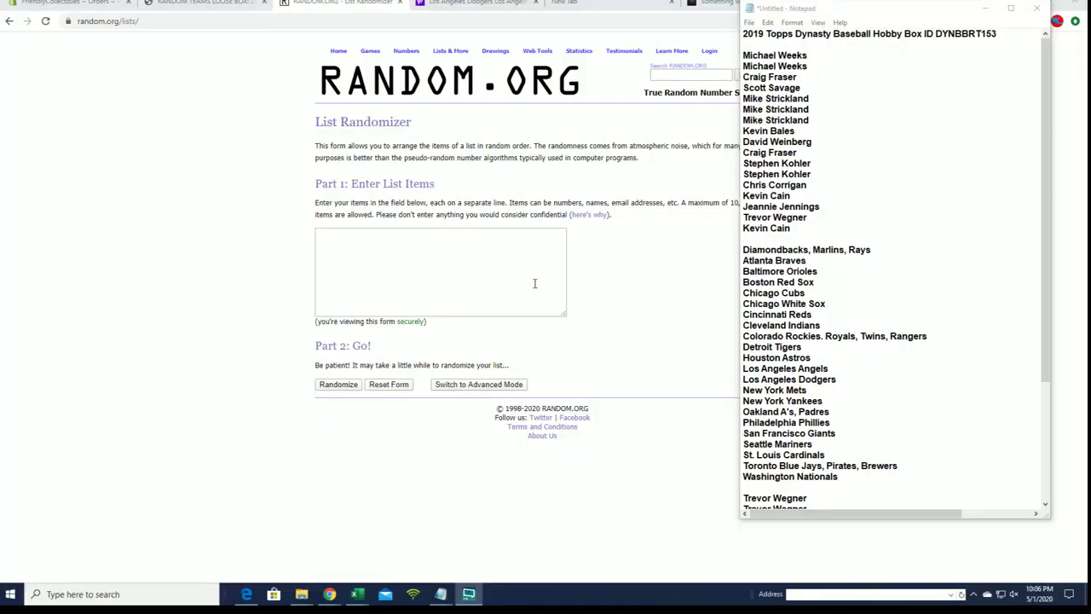
Step: Select names in the first owner list in Notepad, then clear the selection
{"action": "left_click_drag", "start_coordinate": [861, 133], "coordinate": [814, 121]}
{"action": "mouse_move", "coordinate": [743, 53]}
{"action": "left_mouse_down"}
{"action": "mouse_move", "coordinate": [801, 78]}
{"action": "mouse_move", "coordinate": [840, 132]}
{"action": "mouse_move", "coordinate": [837, 117]}
{"action": "left_mouse_up"}
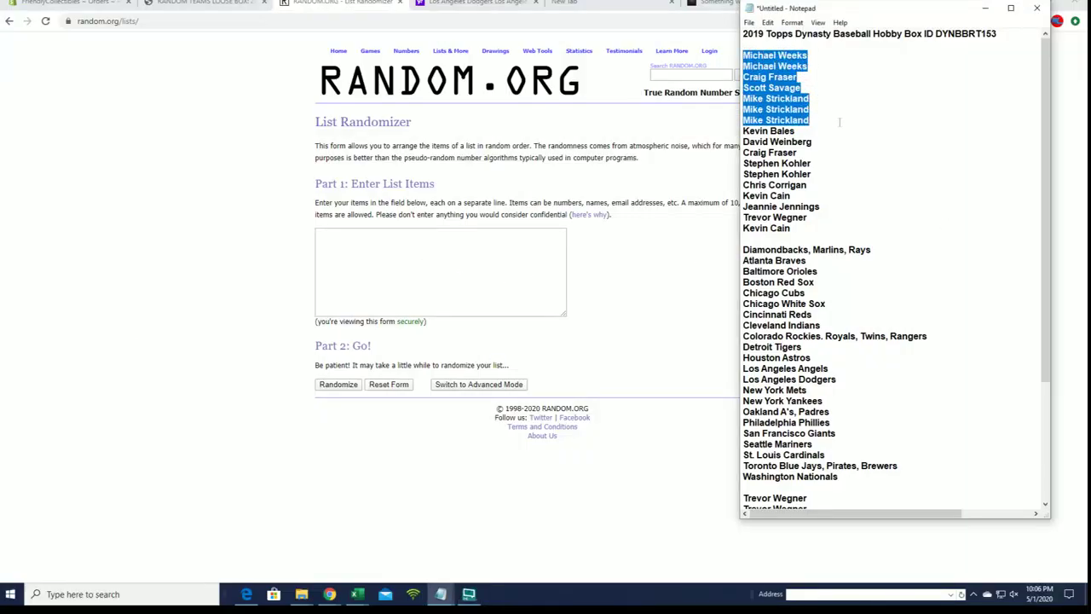
{"action": "left_click", "coordinate": [748, 134]}
{"action": "mouse_move", "coordinate": [745, 131]}
{"action": "left_mouse_down"}
{"action": "mouse_move", "coordinate": [814, 154]}
{"action": "mouse_move", "coordinate": [810, 145]}
{"action": "mouse_move", "coordinate": [833, 166]}
{"action": "mouse_move", "coordinate": [840, 229]}
{"action": "left_mouse_up"}
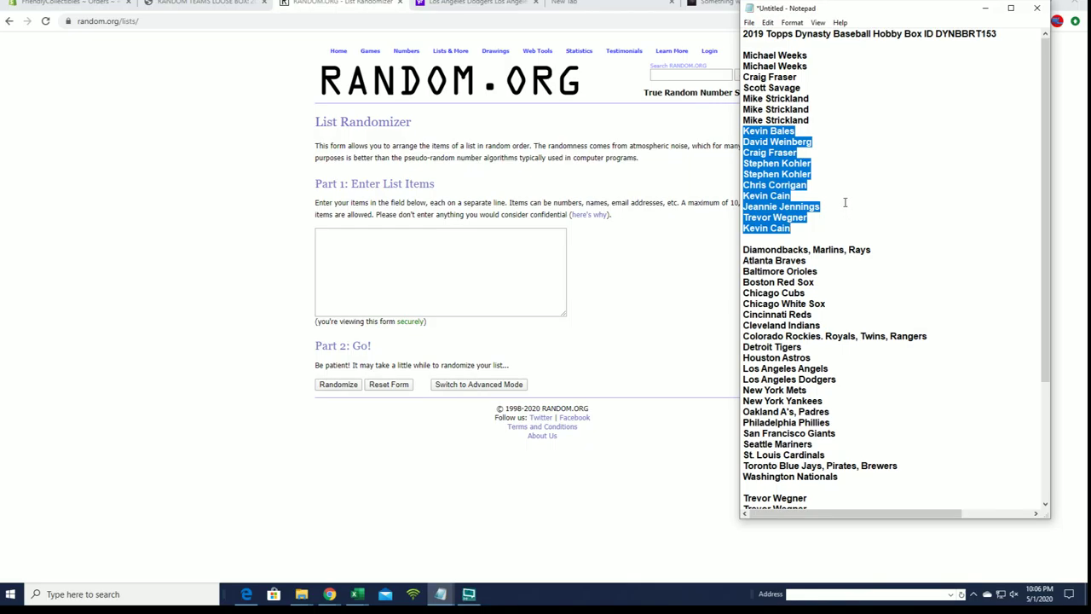
{"action": "left_click", "coordinate": [832, 213]}
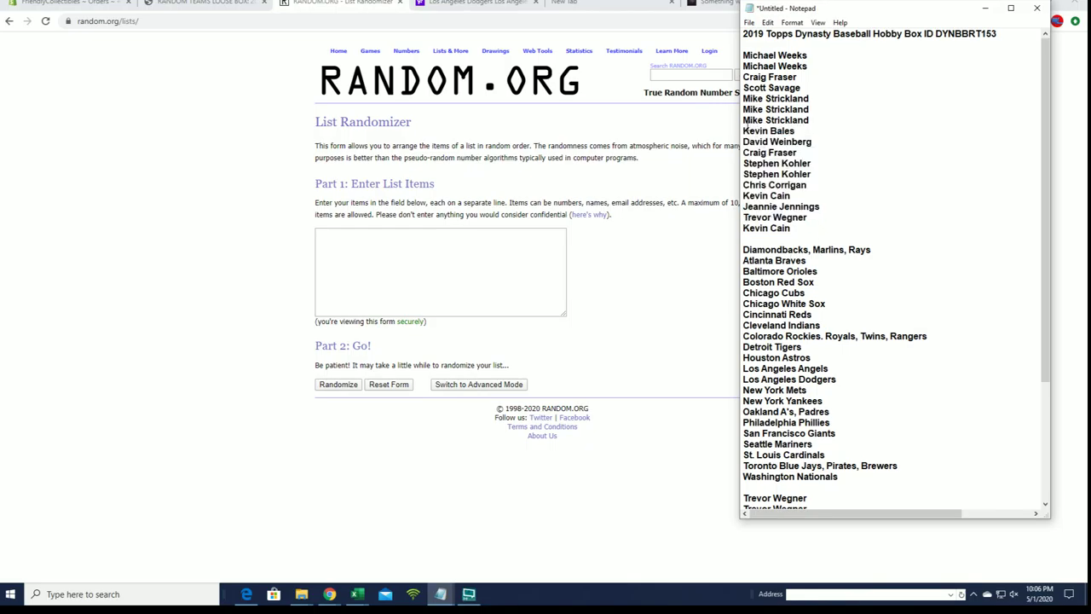
{"action": "mouse_move", "coordinate": [744, 131]}
{"action": "left_mouse_down"}
{"action": "mouse_move", "coordinate": [811, 148]}
{"action": "mouse_move", "coordinate": [823, 227]}
{"action": "mouse_move", "coordinate": [854, 225]}
{"action": "left_mouse_up"}
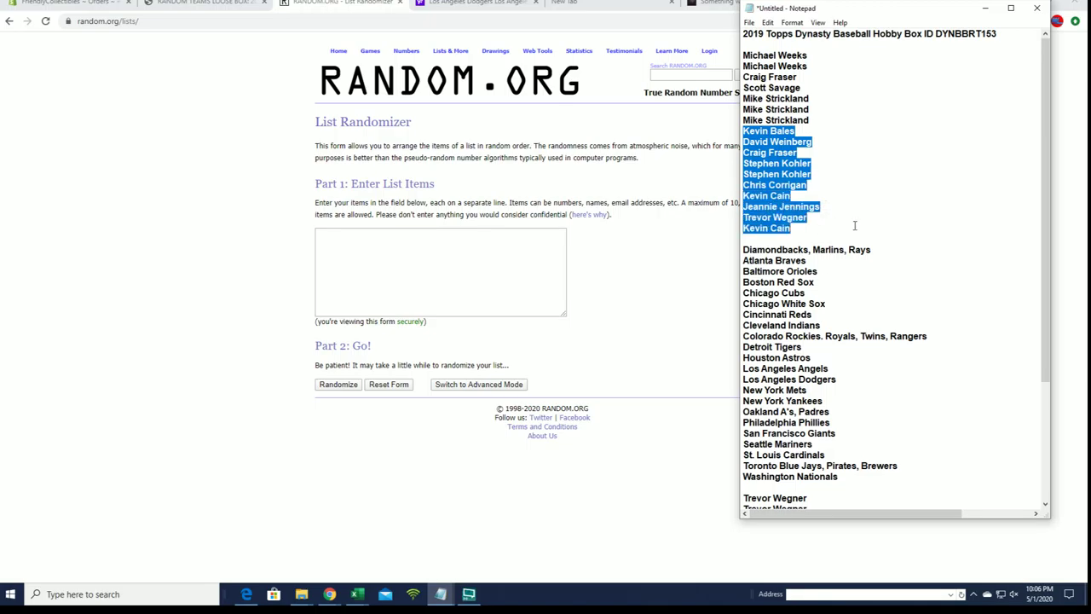
{"action": "left_click", "coordinate": [855, 225]}
Step: Select the 15-name block below the MLB team list and open its context menu
{"action": "scroll", "coordinate": [872, 189], "scroll_direction": "down", "scroll_amount": 5}
{"action": "mouse_move", "coordinate": [746, 338]}
{"action": "left_mouse_down"}
{"action": "mouse_move", "coordinate": [810, 374]}
{"action": "mouse_move", "coordinate": [834, 497]}
{"action": "left_mouse_up"}
{"action": "right_click", "coordinate": [802, 401]}
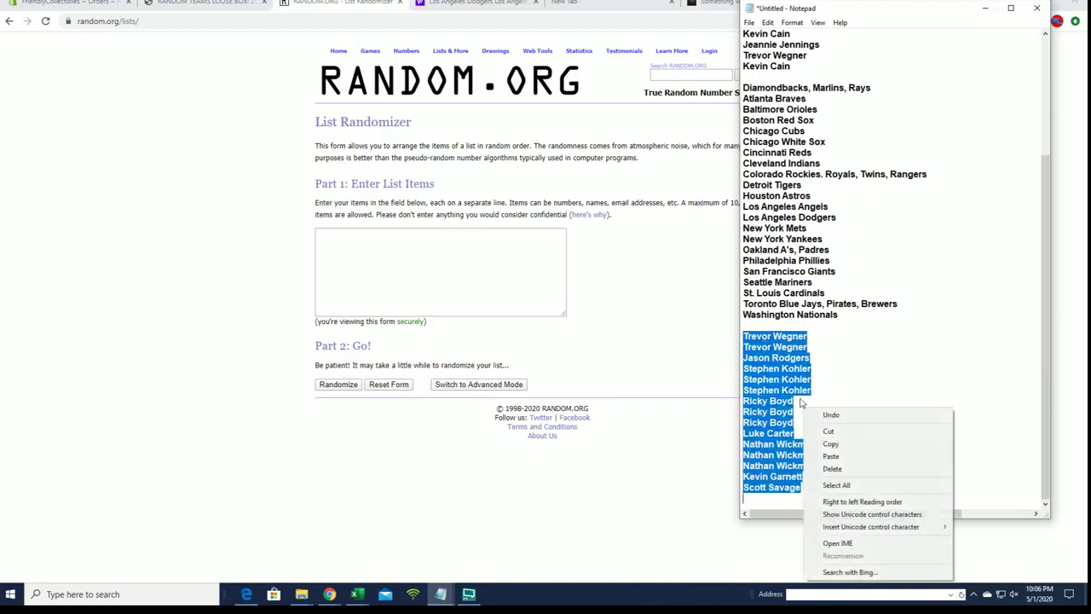
Step: Copy the 15 names, paste them into the List Randomizer box, and randomize them
{"action": "left_click", "coordinate": [820, 444]}
{"action": "left_click", "coordinate": [431, 236]}
{"action": "right_click", "coordinate": [430, 237]}
{"action": "left_click", "coordinate": [483, 326]}
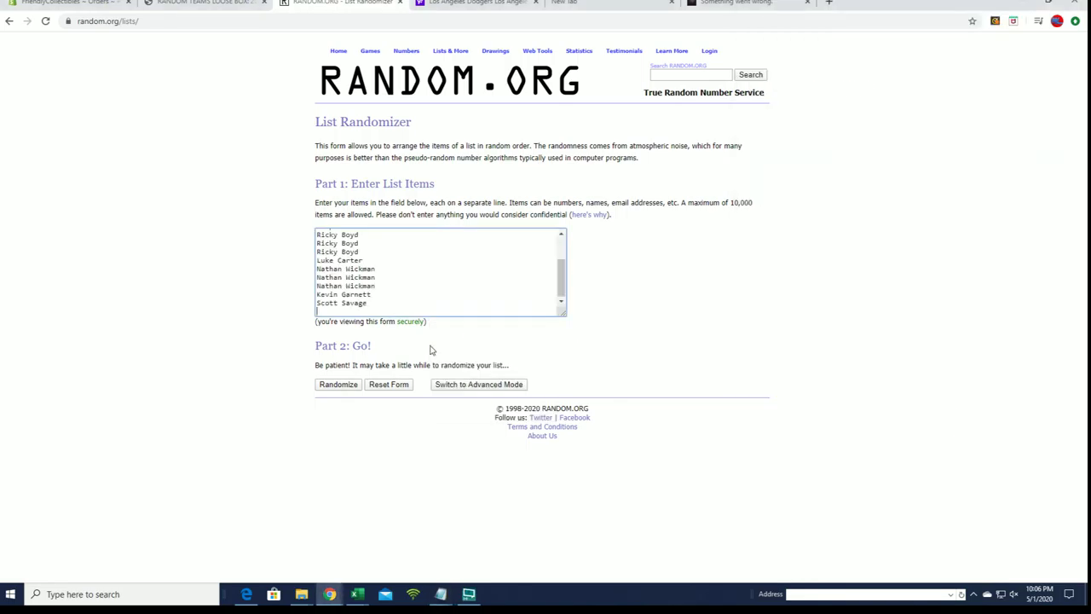
{"action": "left_click", "coordinate": [334, 385]}
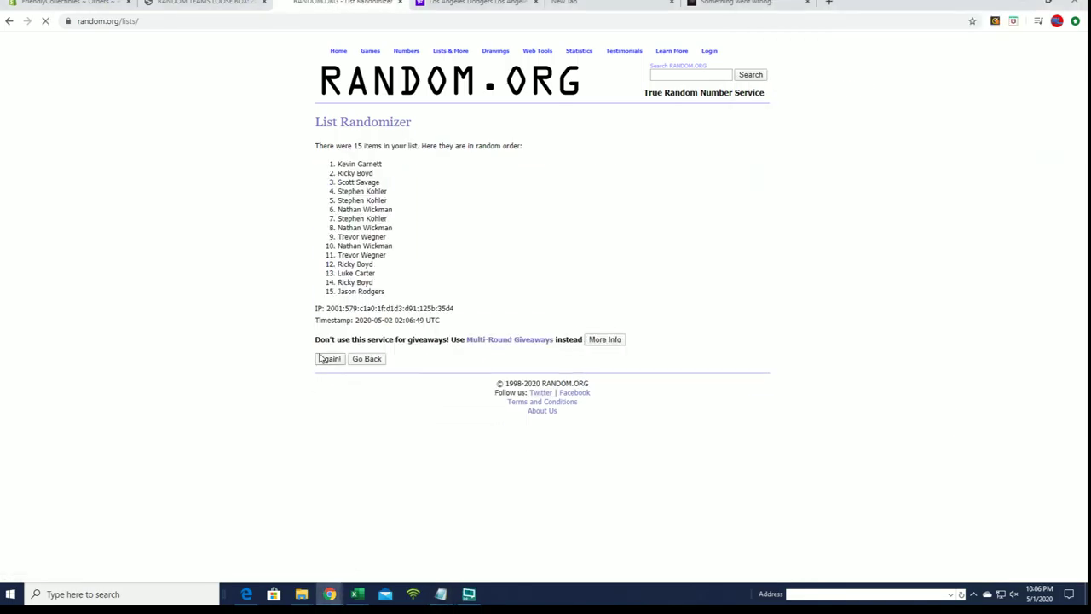
Step: Reshuffle the names with Again! until the page reports 7 randomizations
{"action": "left_click", "coordinate": [324, 360]}
{"action": "left_click", "coordinate": [323, 377]}
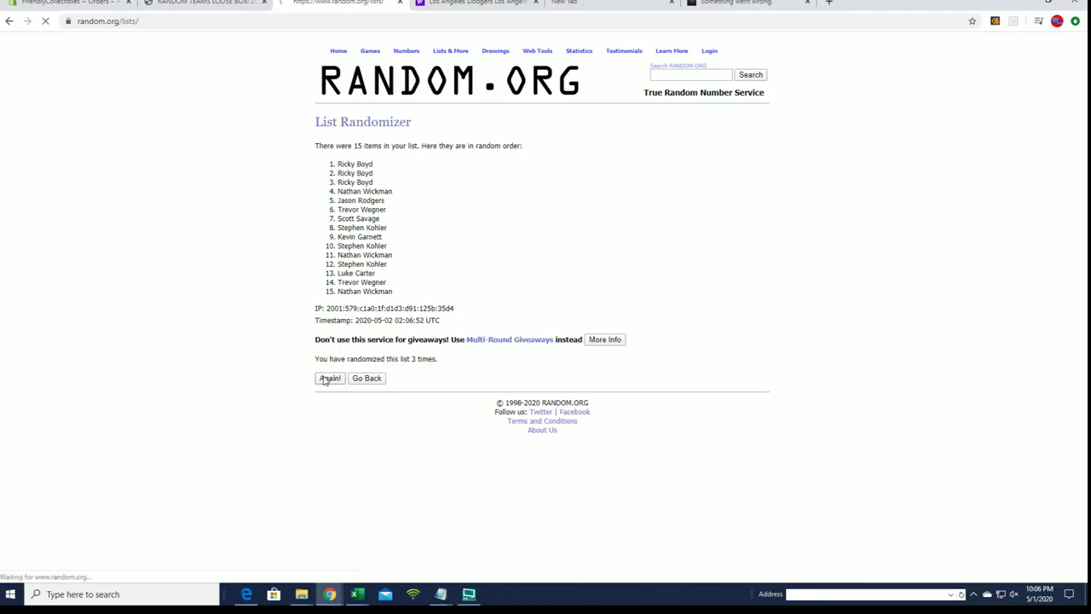
{"action": "left_click", "coordinate": [323, 384]}
{"action": "left_click", "coordinate": [323, 383]}
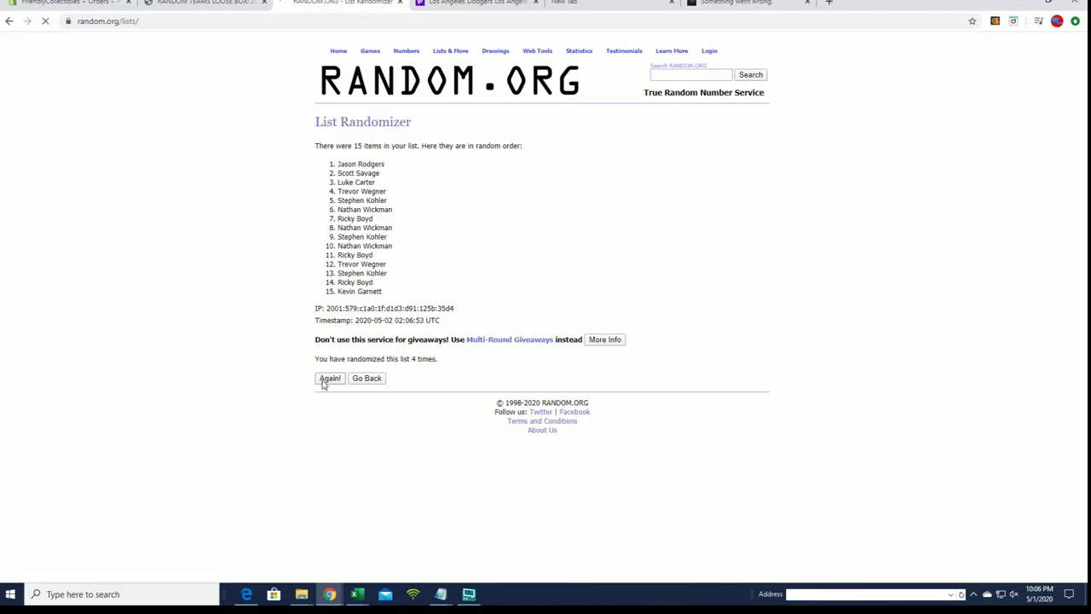
{"action": "left_click", "coordinate": [323, 384]}
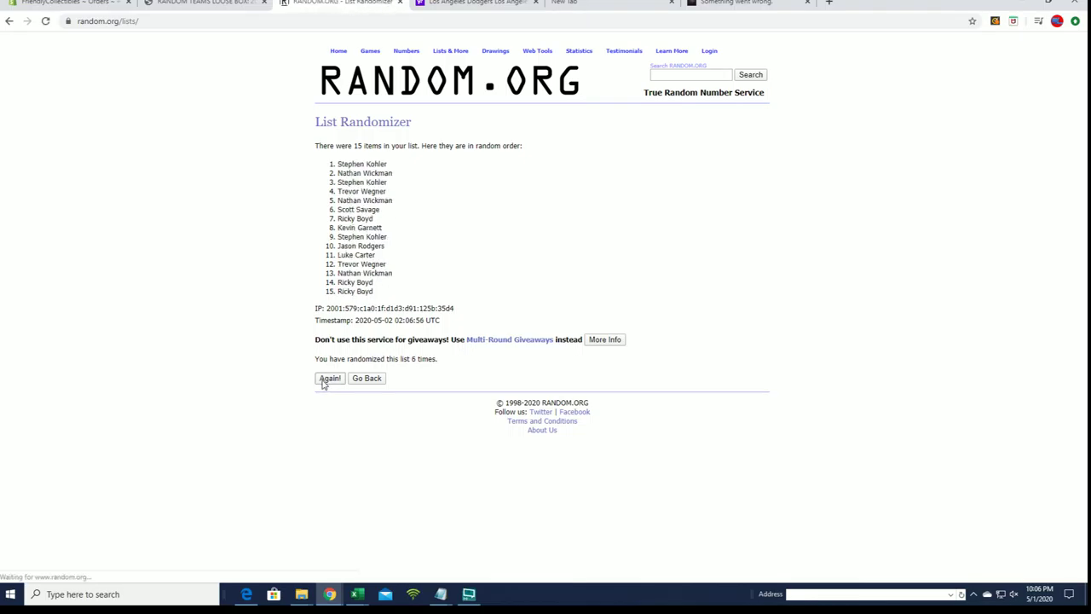
{"action": "left_click", "coordinate": [325, 380]}
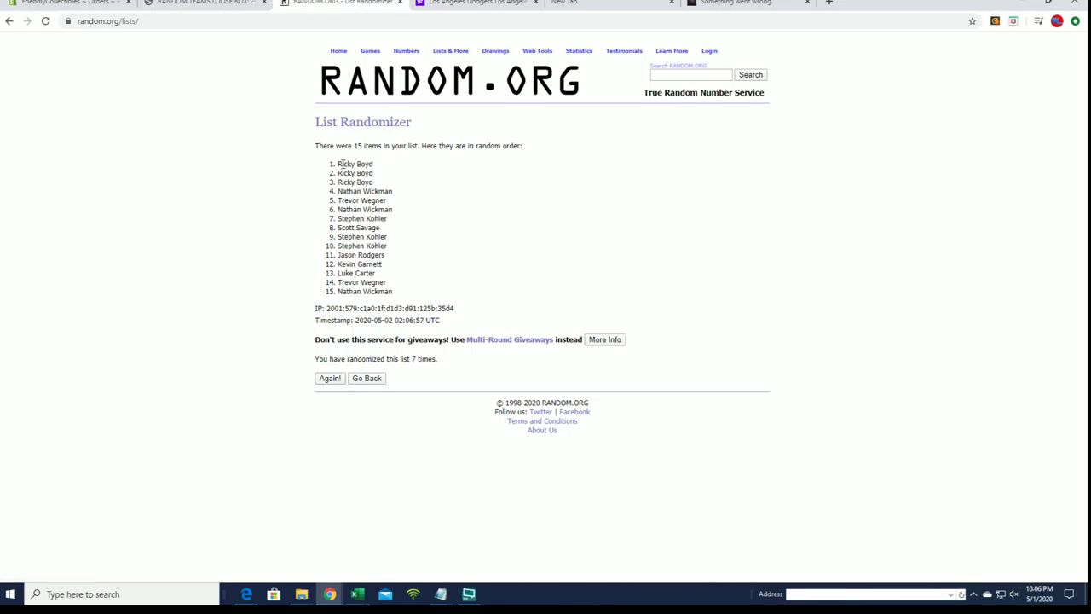
Step: Zoom the Chrome page of shuffled results to 150%
{"action": "left_click", "coordinate": [401, 163]}
{"action": "mouse_move", "coordinate": [337, 164]}
{"action": "left_mouse_down"}
{"action": "mouse_move", "coordinate": [378, 171]}
{"action": "mouse_move", "coordinate": [427, 203]}
{"action": "left_mouse_up"}
{"action": "left_click", "coordinate": [1074, 24]}
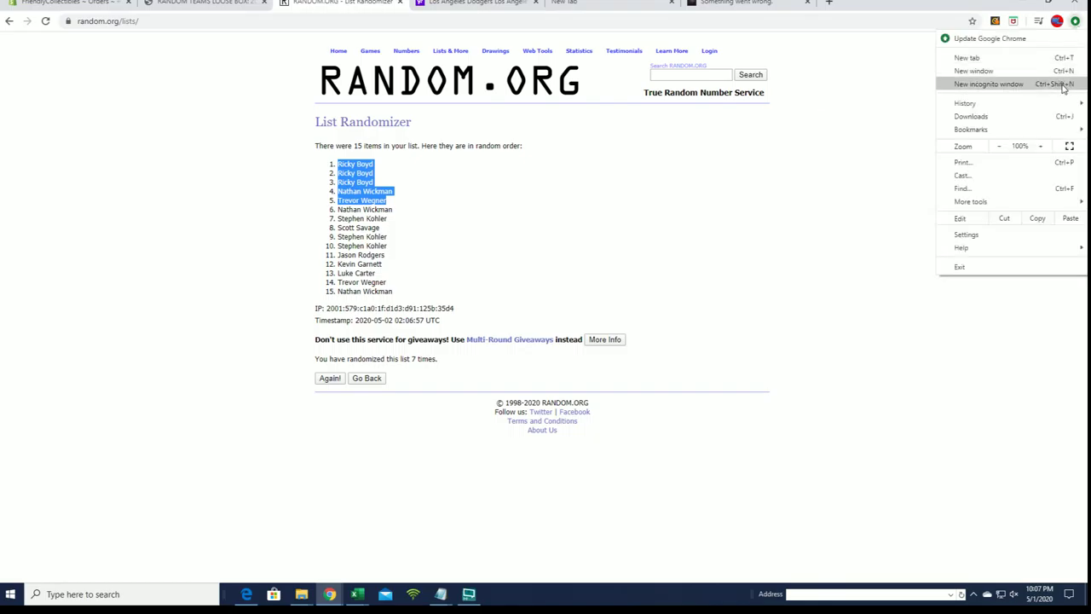
{"action": "left_click", "coordinate": [1046, 147]}
{"action": "left_click", "coordinate": [1046, 146]}
{"action": "left_click", "coordinate": [1046, 146]}
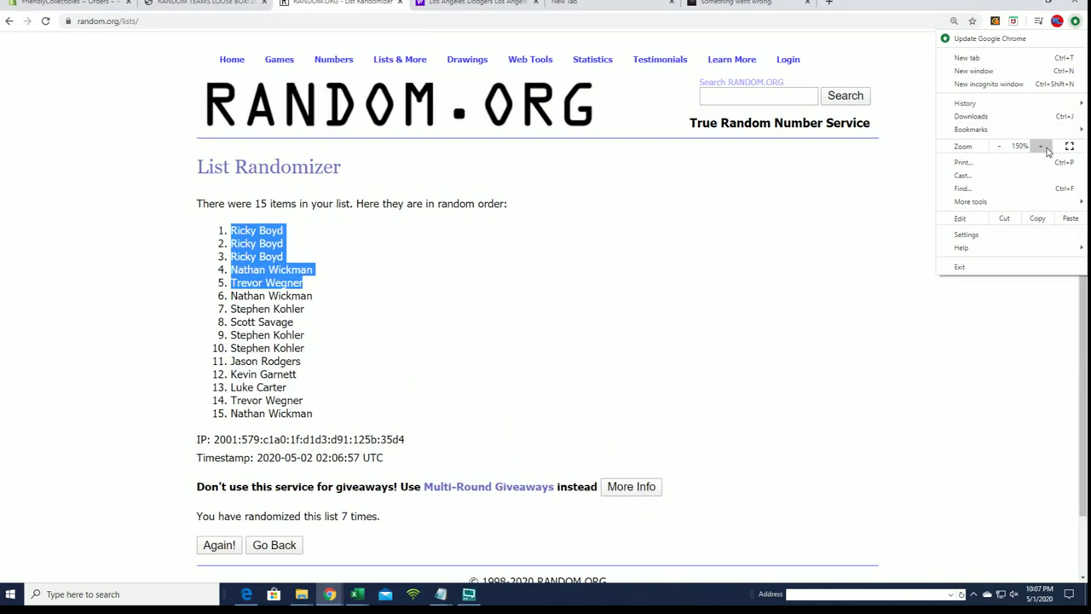
Step: Copy the first five shuffled names and bring the Notepad list back to the front
{"action": "triple_click", "coordinate": [266, 335]}
{"action": "scroll", "coordinate": [349, 294], "scroll_direction": "down", "scroll_amount": 1}
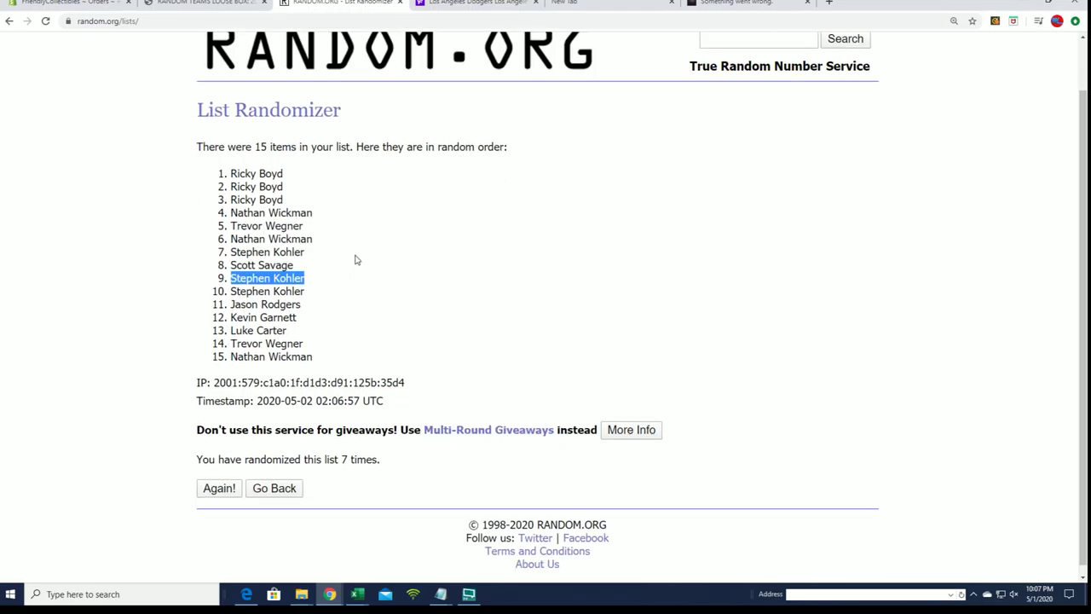
{"action": "mouse_move", "coordinate": [233, 177]}
{"action": "left_mouse_down"}
{"action": "mouse_move", "coordinate": [338, 212]}
{"action": "mouse_move", "coordinate": [339, 224]}
{"action": "left_mouse_up"}
{"action": "right_click", "coordinate": [276, 192]}
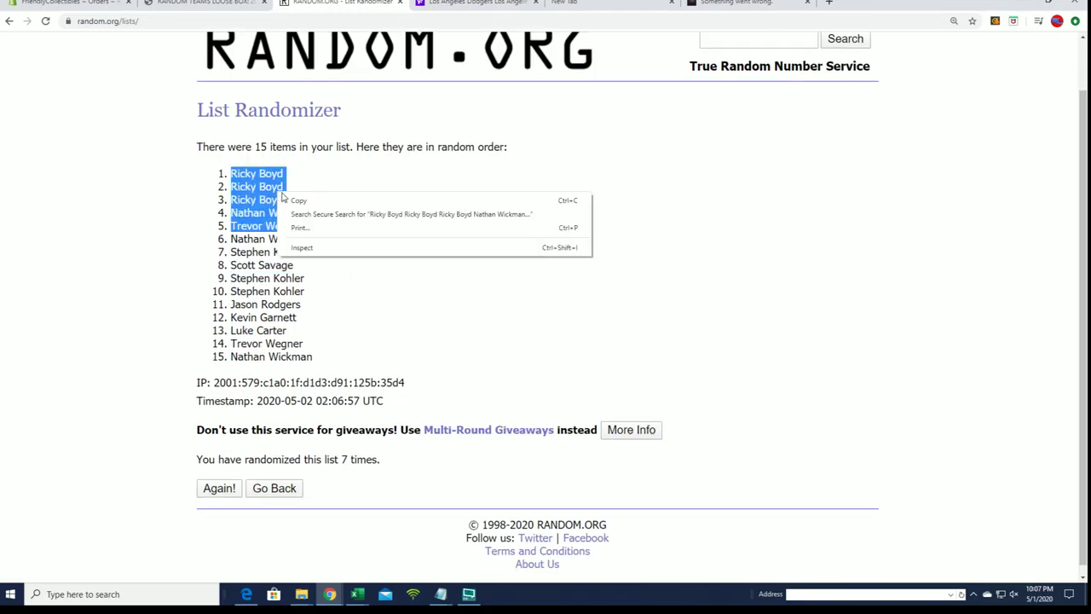
{"action": "left_click", "coordinate": [311, 203]}
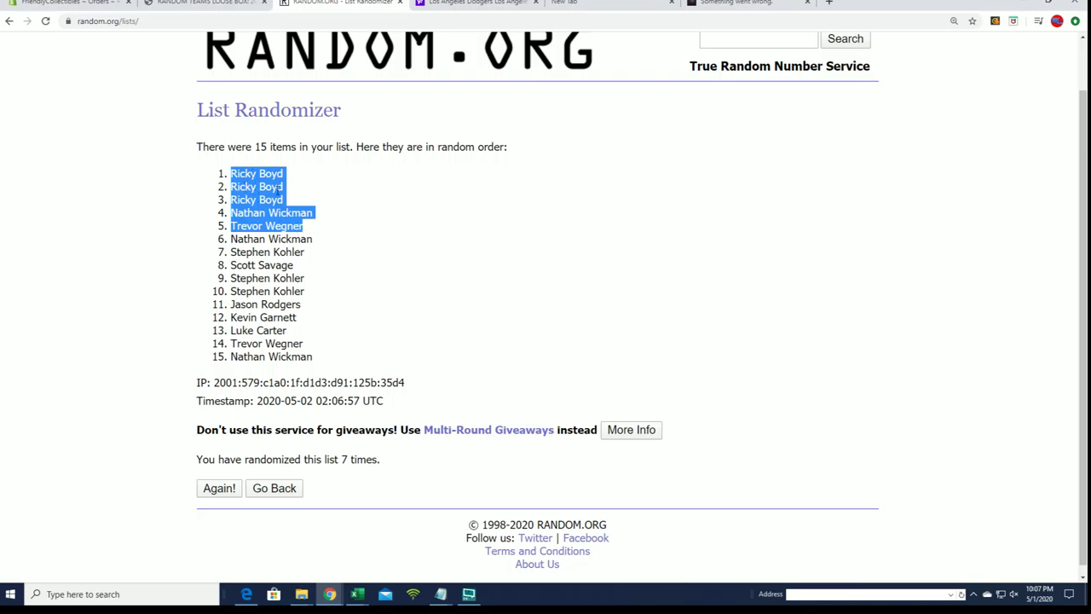
{"action": "left_click", "coordinate": [441, 594]}
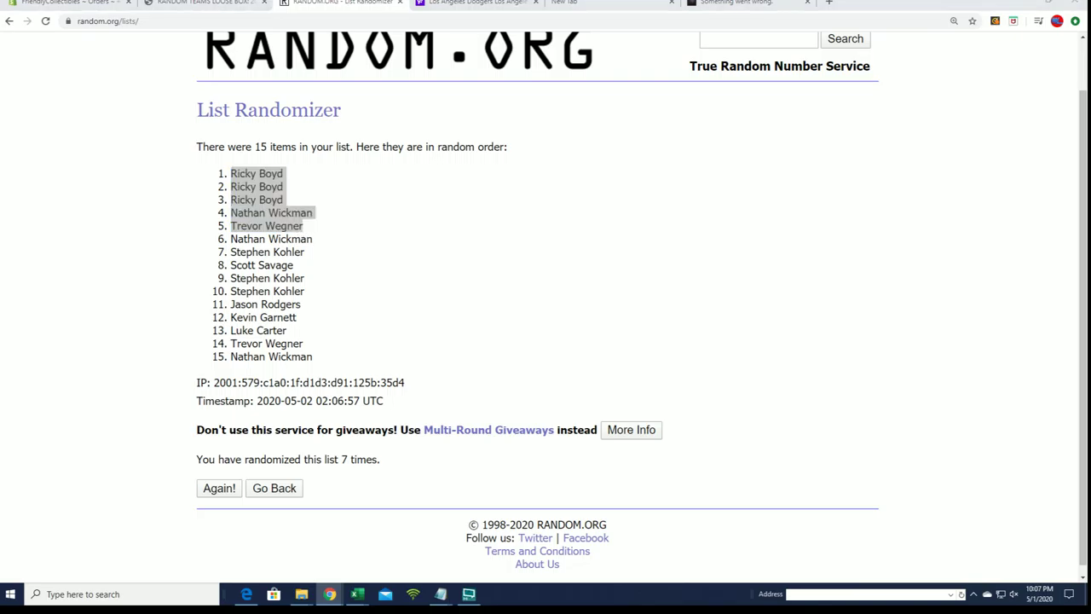
{"action": "left_click", "coordinate": [823, 407]}
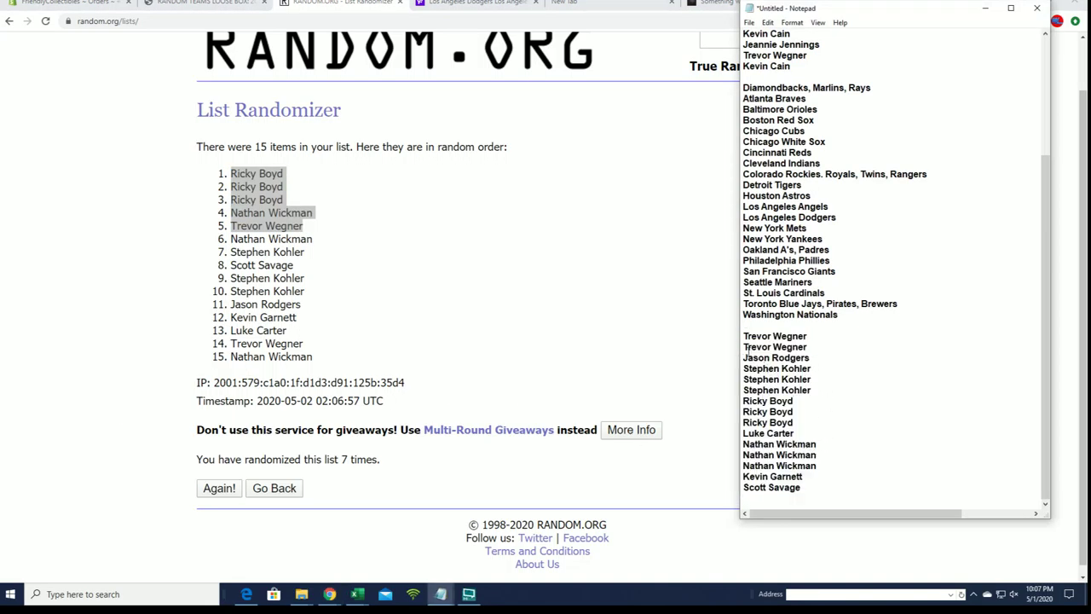
Step: Delete the 15-name block below the teams and paste the five drawn names after the last owner
{"action": "mouse_move", "coordinate": [744, 339]}
{"action": "left_mouse_down"}
{"action": "mouse_move", "coordinate": [810, 362]}
{"action": "mouse_move", "coordinate": [835, 482]}
{"action": "left_mouse_up"}
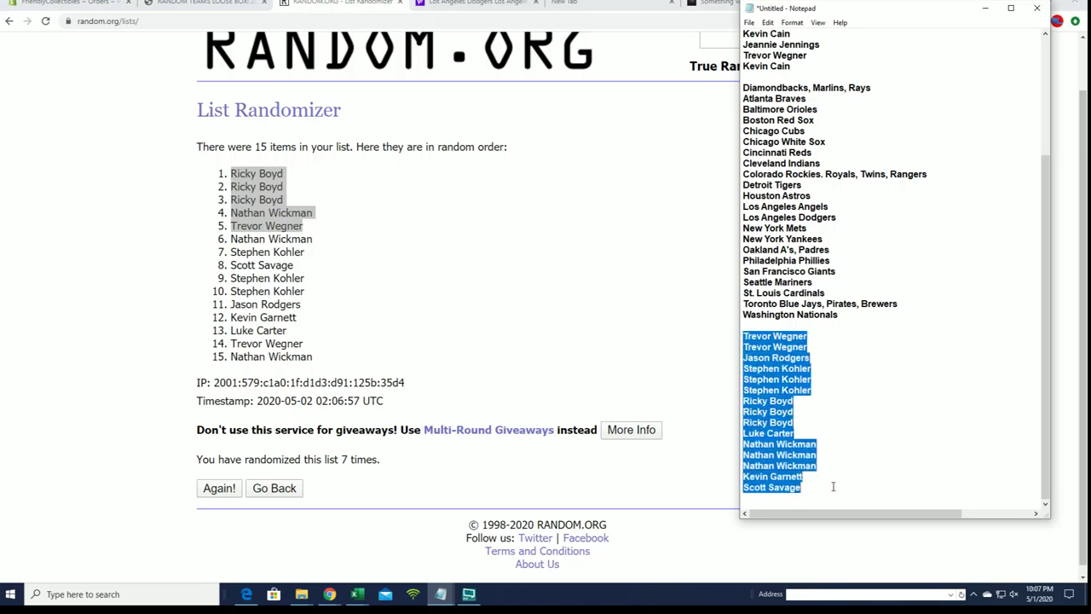
{"action": "key", "text": "Delete"}
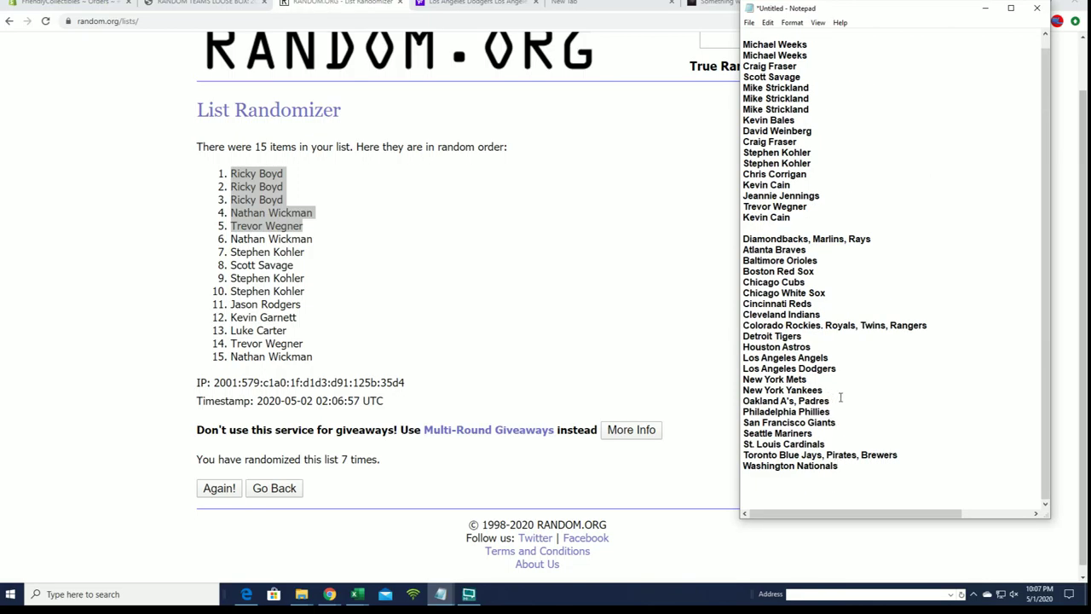
{"action": "scroll", "coordinate": [843, 393], "scroll_direction": "up", "scroll_amount": 1}
{"action": "key", "text": "Return"}
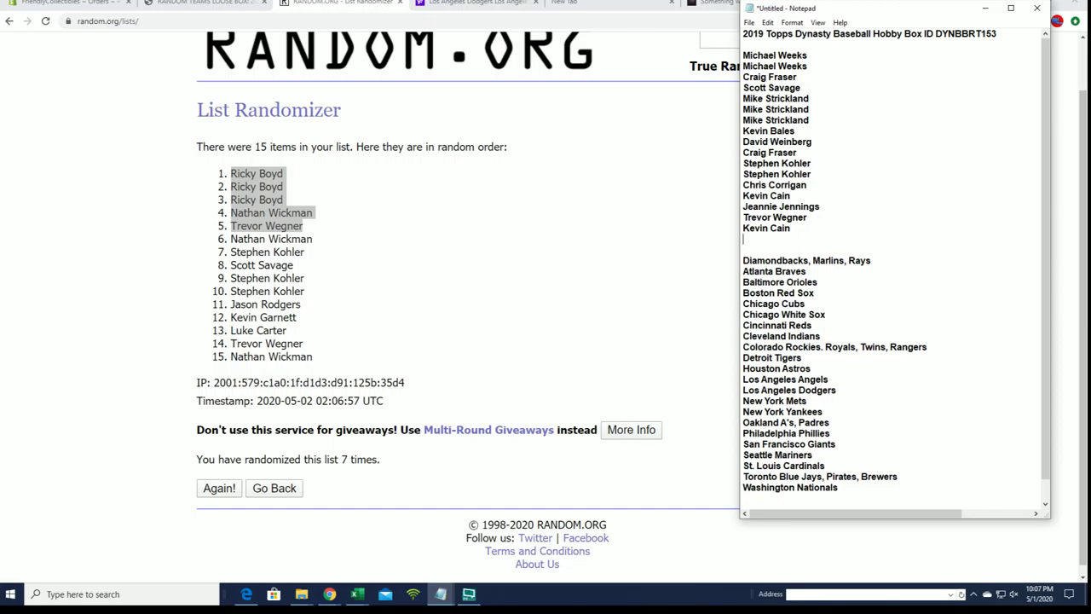
{"action": "key", "text": "ctrl+v"}
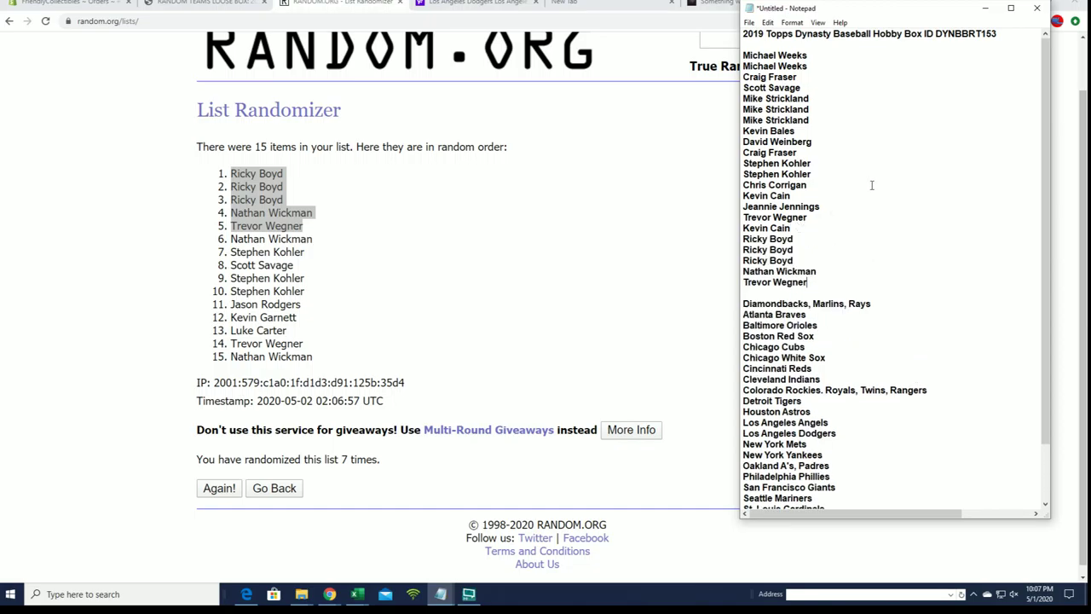
{"action": "scroll", "coordinate": [891, 183], "scroll_direction": "down", "scroll_amount": 1}
{"action": "scroll", "coordinate": [892, 183], "scroll_direction": "up", "scroll_amount": 1}
{"action": "key", "text": "alt+Tab"}
Step: Reset Chrome zoom to 100% and go back to the empty list entry form
{"action": "scroll", "coordinate": [1077, 136], "scroll_direction": "up", "scroll_amount": 1}
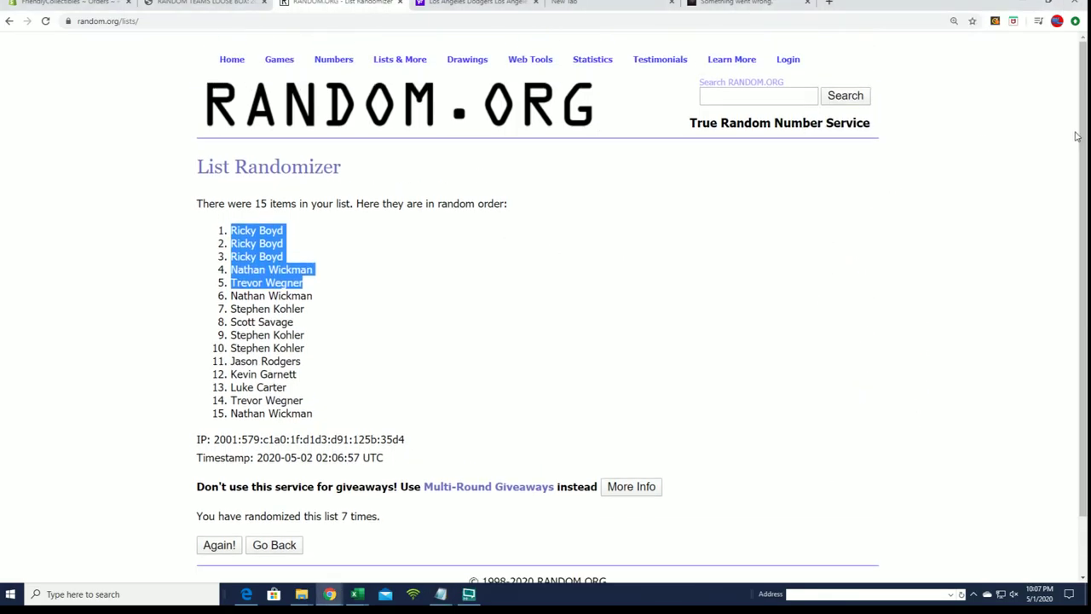
{"action": "left_click", "coordinate": [1075, 21]}
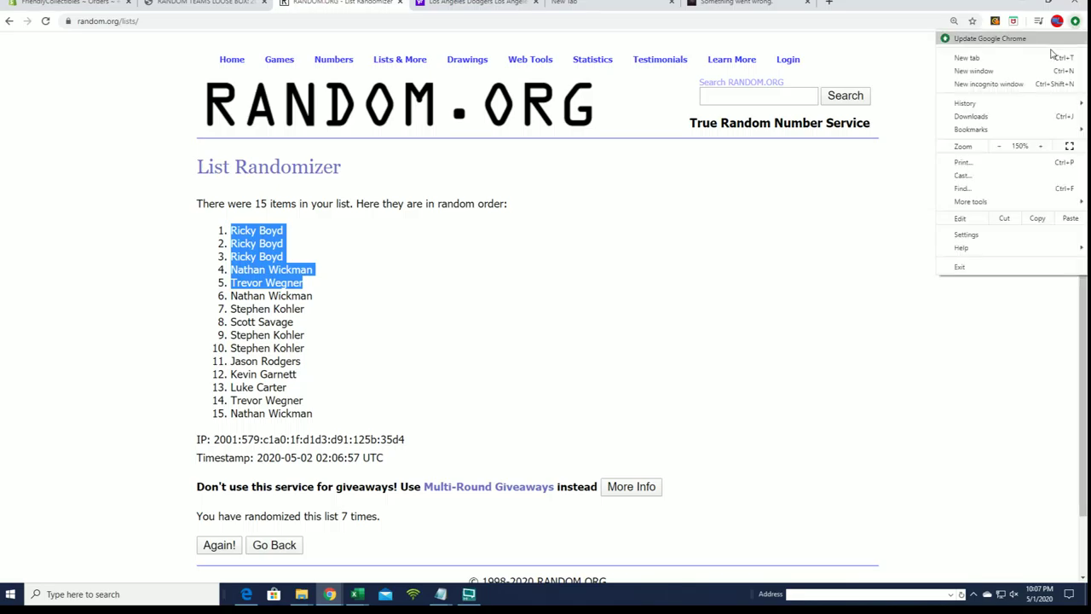
{"action": "left_click", "coordinate": [1000, 147]}
{"action": "left_click", "coordinate": [1000, 147]}
{"action": "left_click", "coordinate": [754, 226]}
{"action": "left_click", "coordinate": [755, 226]}
Step: Switch back to the 22-name owner list in Notepad
{"action": "mouse_move", "coordinate": [452, 51]}
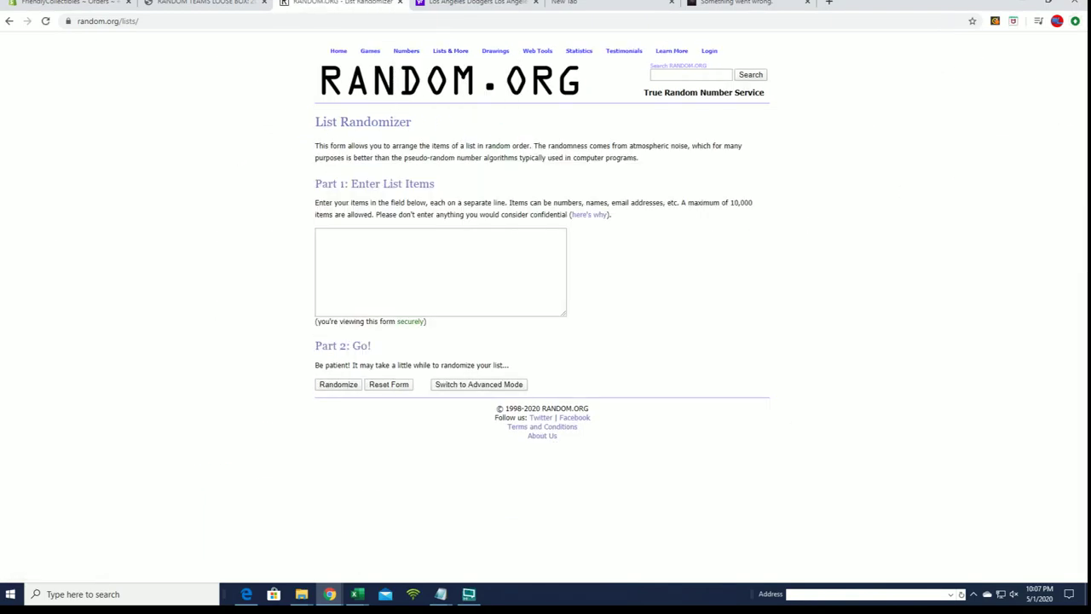
{"action": "key", "text": "alt+Tab"}
{"action": "scroll", "coordinate": [932, 54], "scroll_direction": "down", "scroll_amount": 1}
{"action": "scroll", "coordinate": [933, 54], "scroll_direction": "up", "scroll_amount": 1}
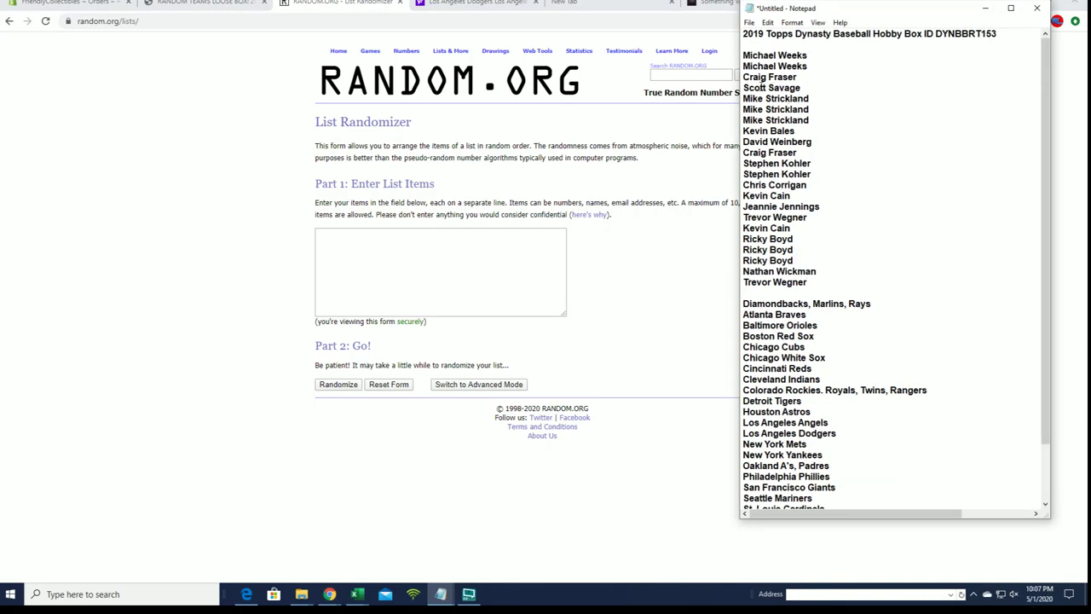
Step: Copy all 22 owner names from Notepad into the List Randomizer box
{"action": "mouse_move", "coordinate": [742, 54]}
{"action": "left_mouse_down"}
{"action": "mouse_move", "coordinate": [767, 61]}
{"action": "mouse_move", "coordinate": [837, 287]}
{"action": "left_mouse_up"}
{"action": "right_click", "coordinate": [789, 174]}
{"action": "left_click", "coordinate": [814, 205]}
{"action": "right_click", "coordinate": [408, 264]}
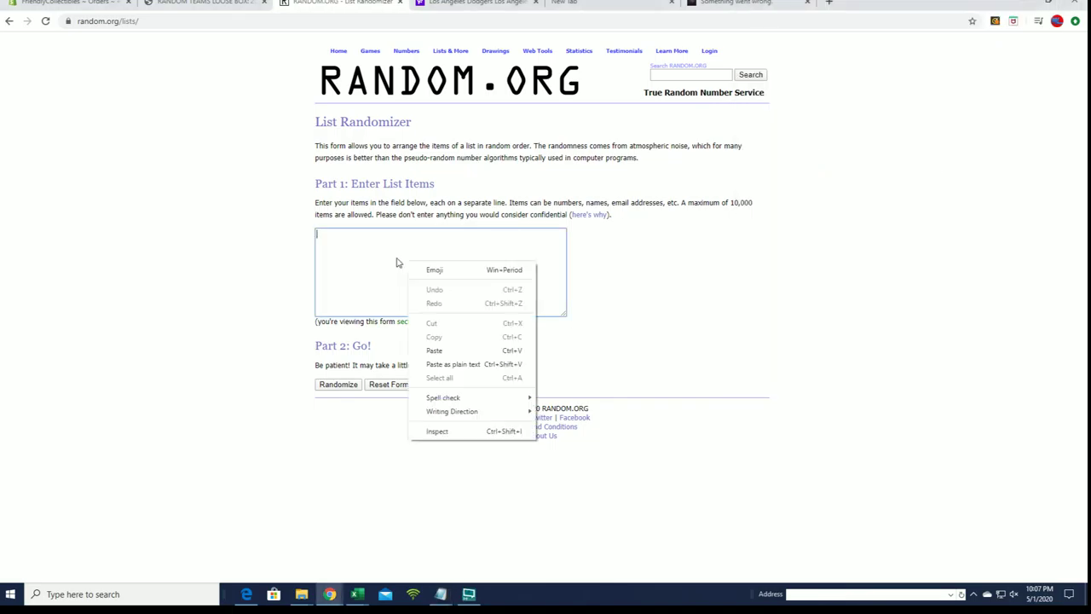
{"action": "left_click", "coordinate": [449, 351]}
Step: Randomize the 22 names repeatedly, select the shuffled result, and switch to Excel
{"action": "left_click", "coordinate": [330, 388]}
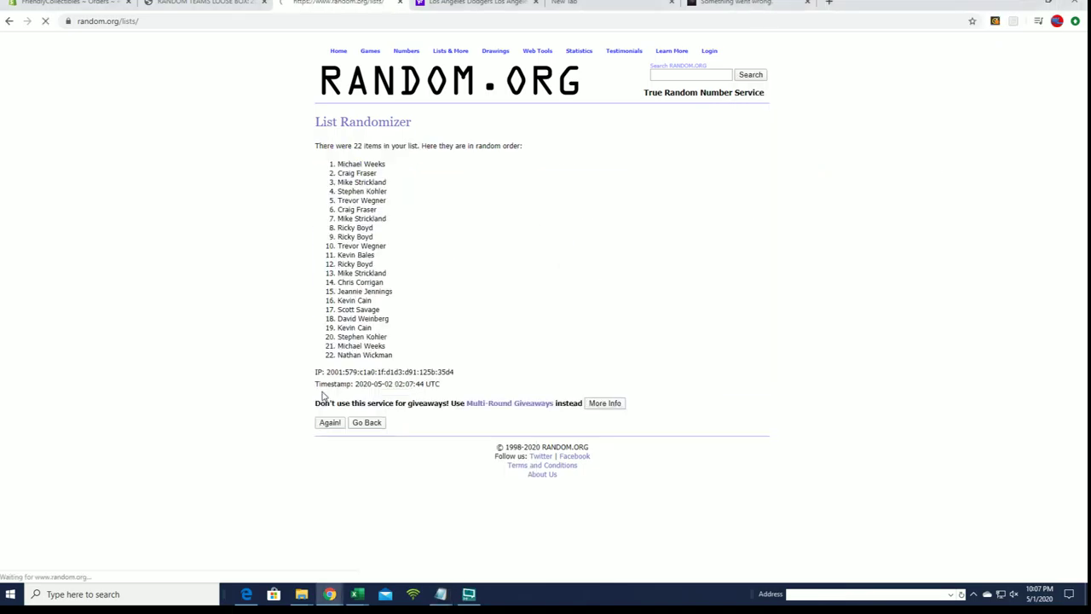
{"action": "left_click", "coordinate": [326, 441]}
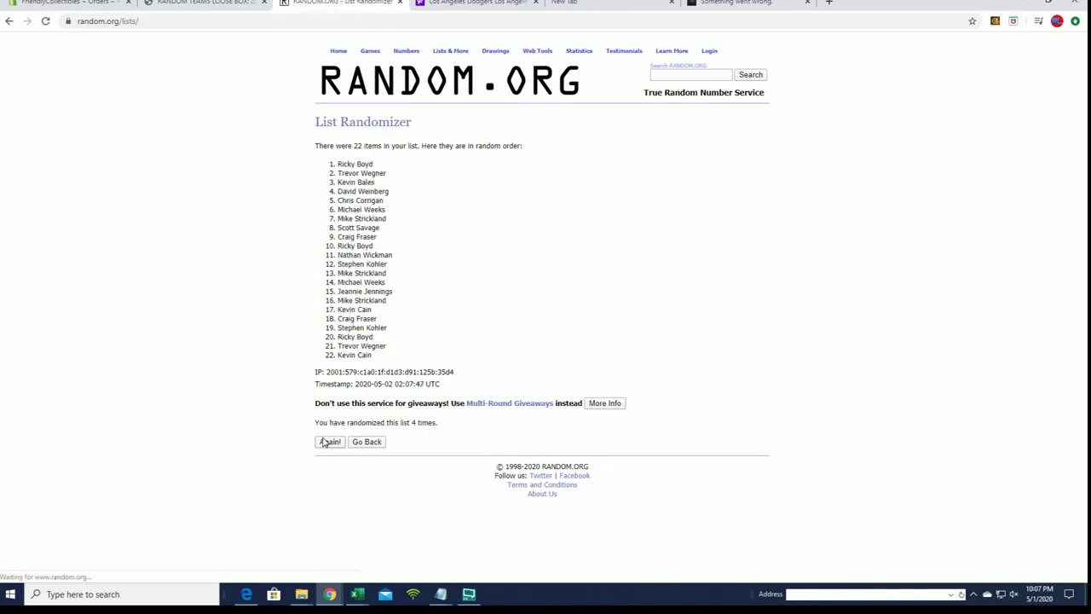
{"action": "left_click", "coordinate": [323, 442]}
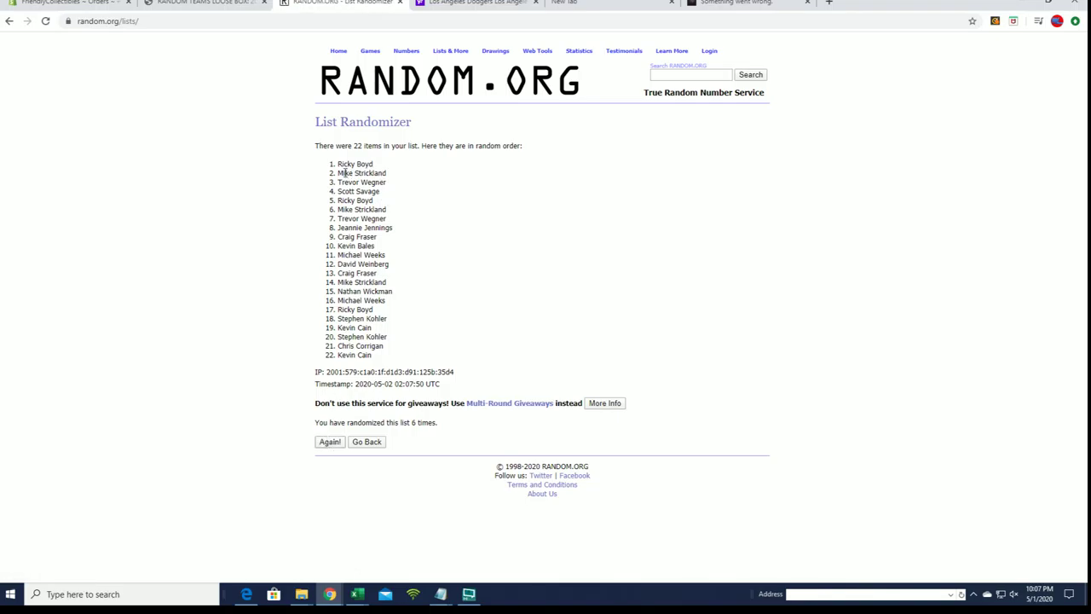
{"action": "left_click", "coordinate": [333, 444]}
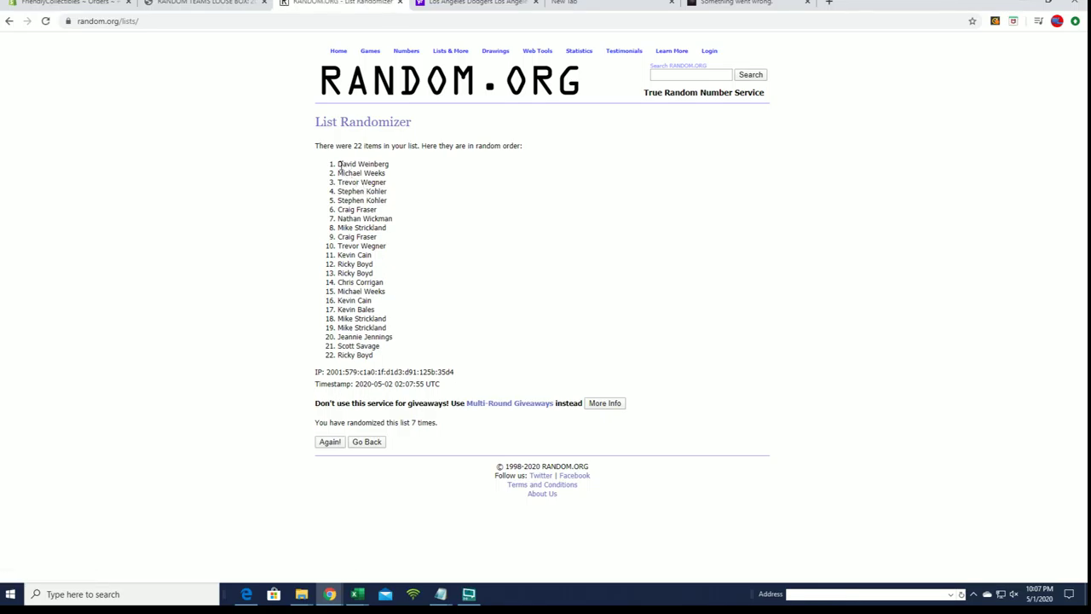
{"action": "left_click_drag", "start_coordinate": [339, 164], "coordinate": [412, 356]}
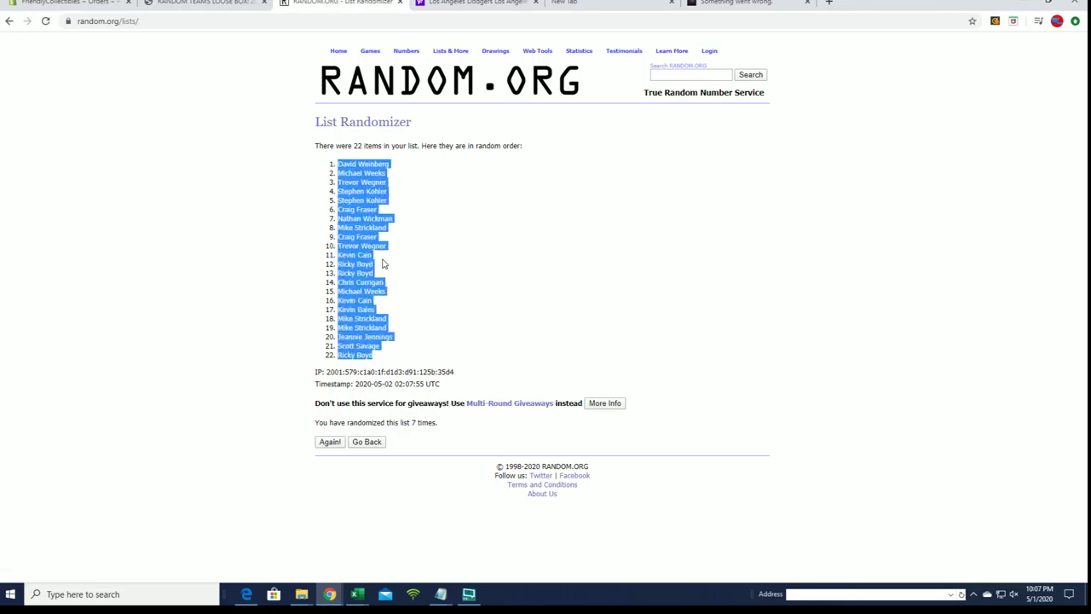
{"action": "key", "text": "alt+Tab"}
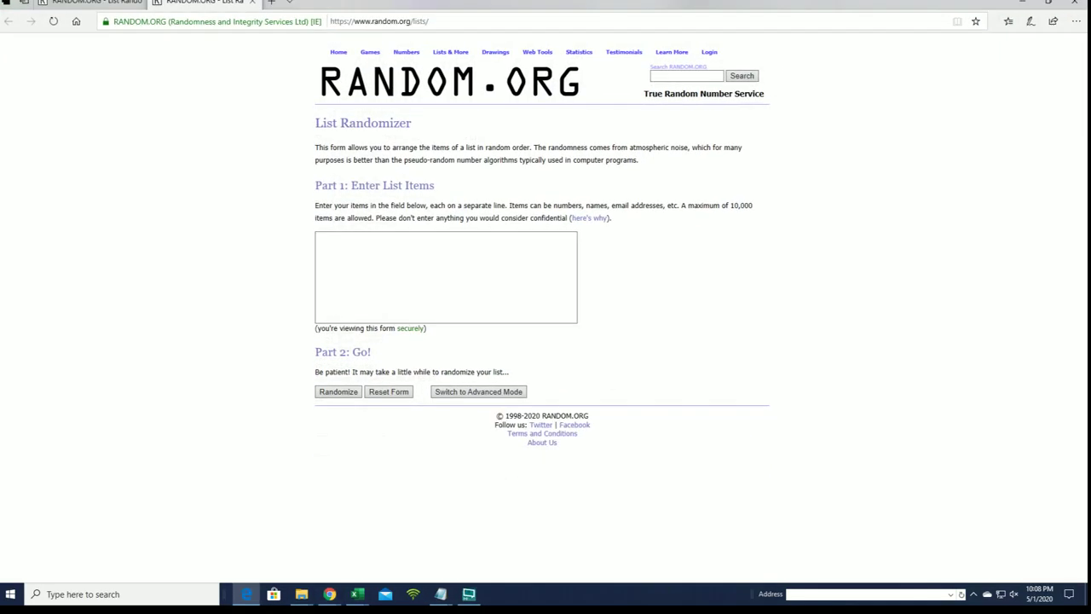
{"action": "key", "text": "alt+Tab"}
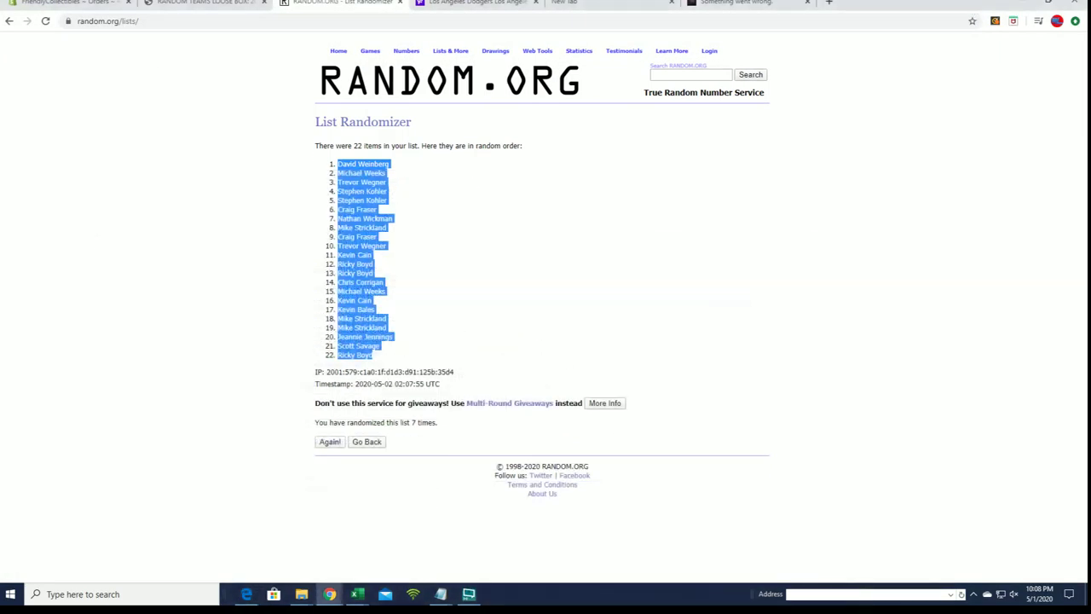
{"action": "key", "text": "alt+Tab"}
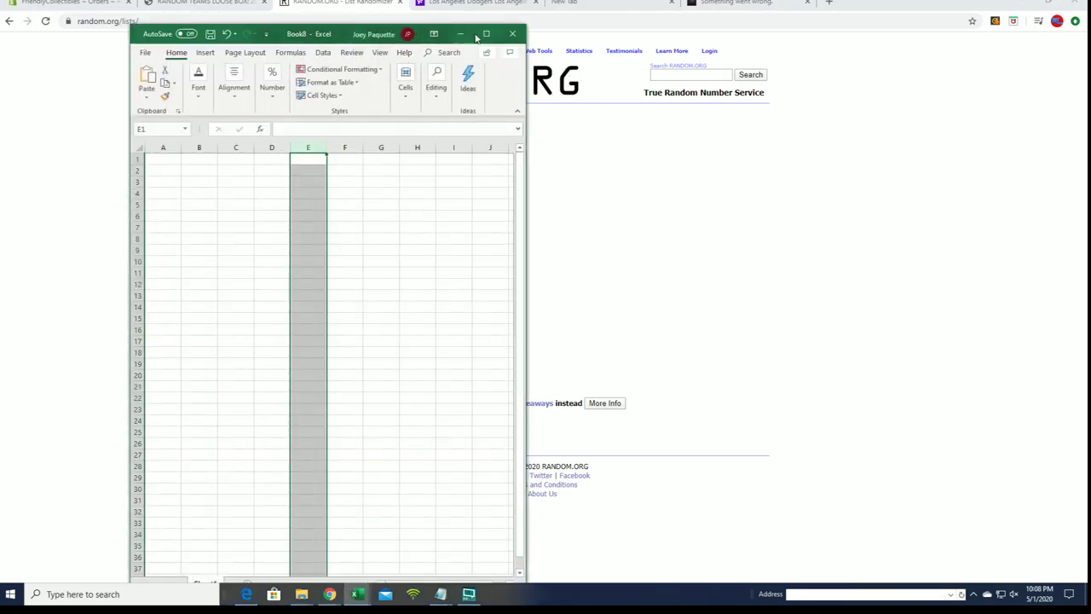
Step: Enter OWNERS in A1 and paste the 22 shuffled names from A2 as plain text
{"action": "key", "text": "super+Up"}
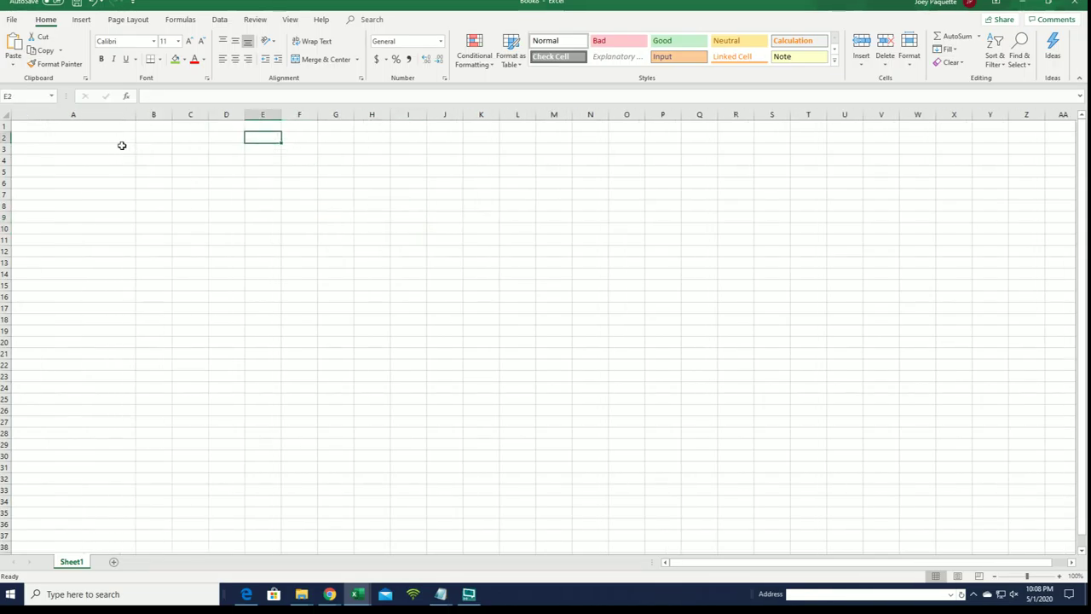
{"action": "left_click", "coordinate": [102, 127]}
{"action": "type", "text": "OWNERS"}
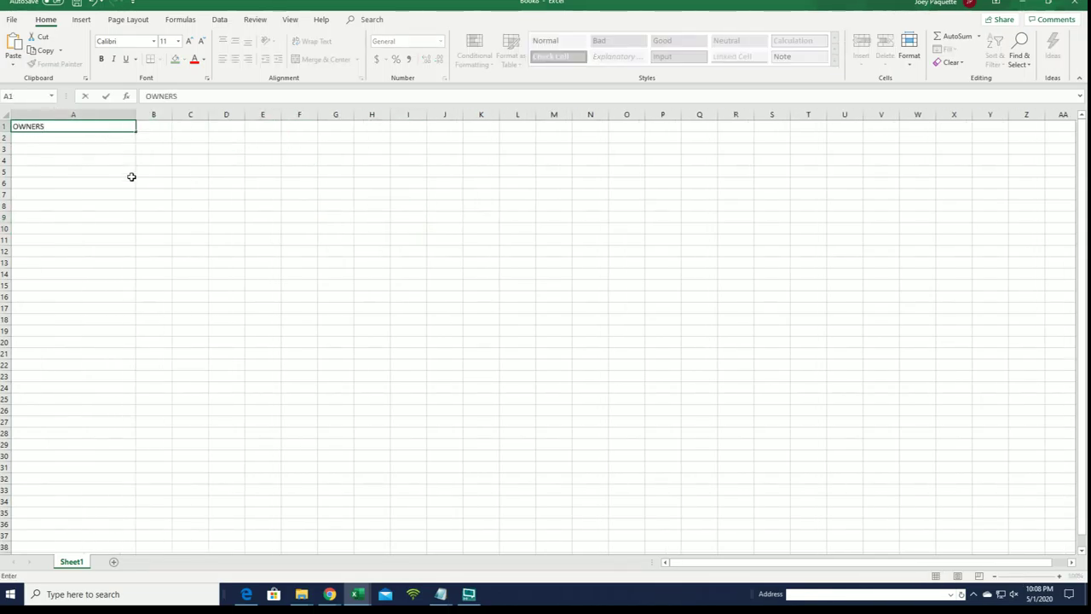
{"action": "left_click", "coordinate": [131, 176]}
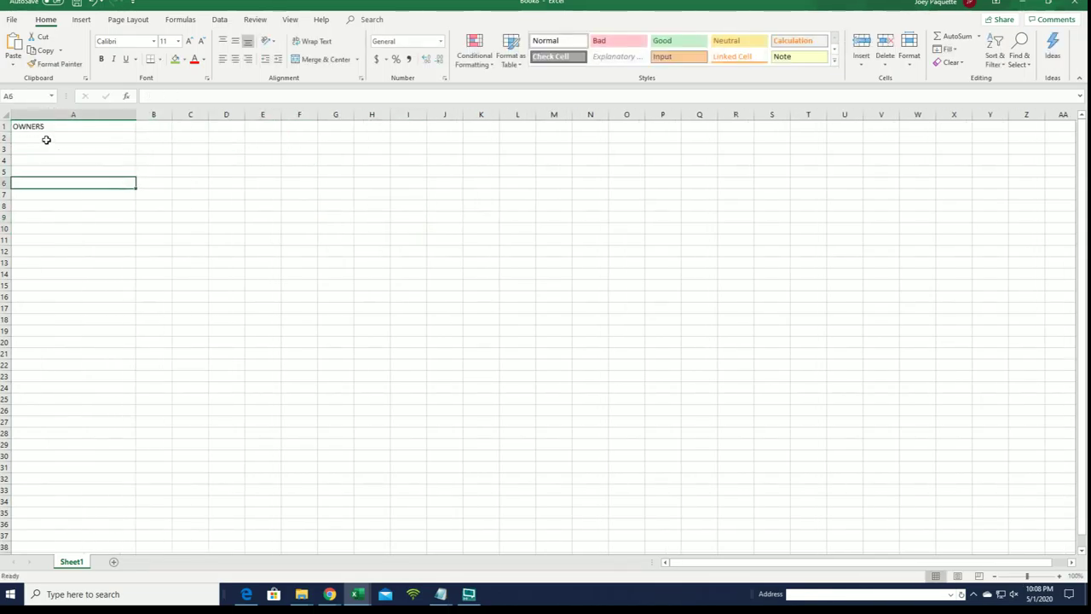
{"action": "right_click", "coordinate": [46, 139]}
{"action": "left_click", "coordinate": [111, 203]}
{"action": "left_click", "coordinate": [42, 162]}
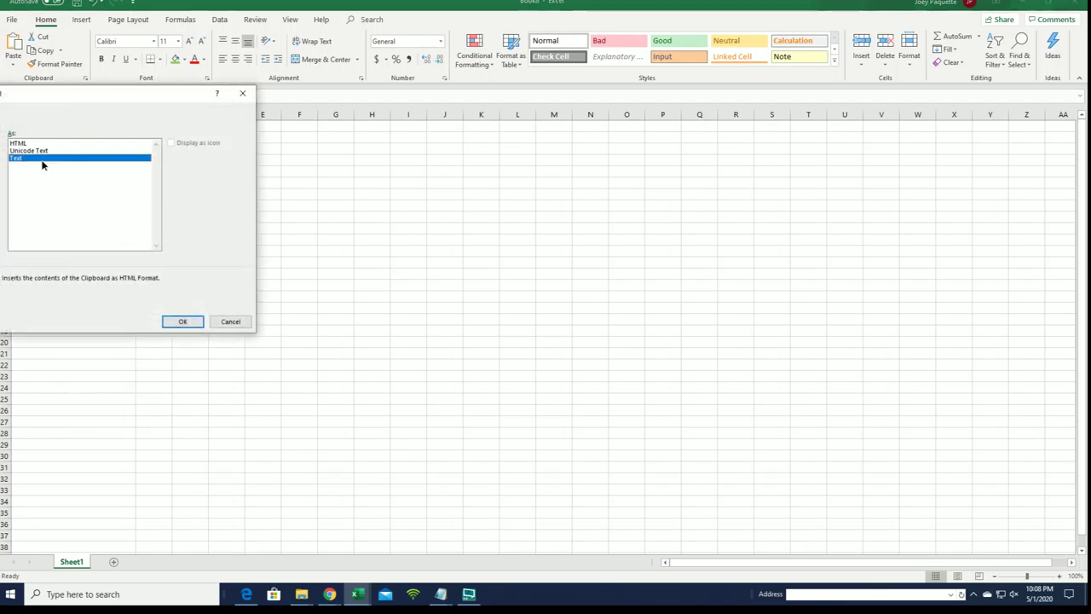
{"action": "left_click", "coordinate": [186, 321]}
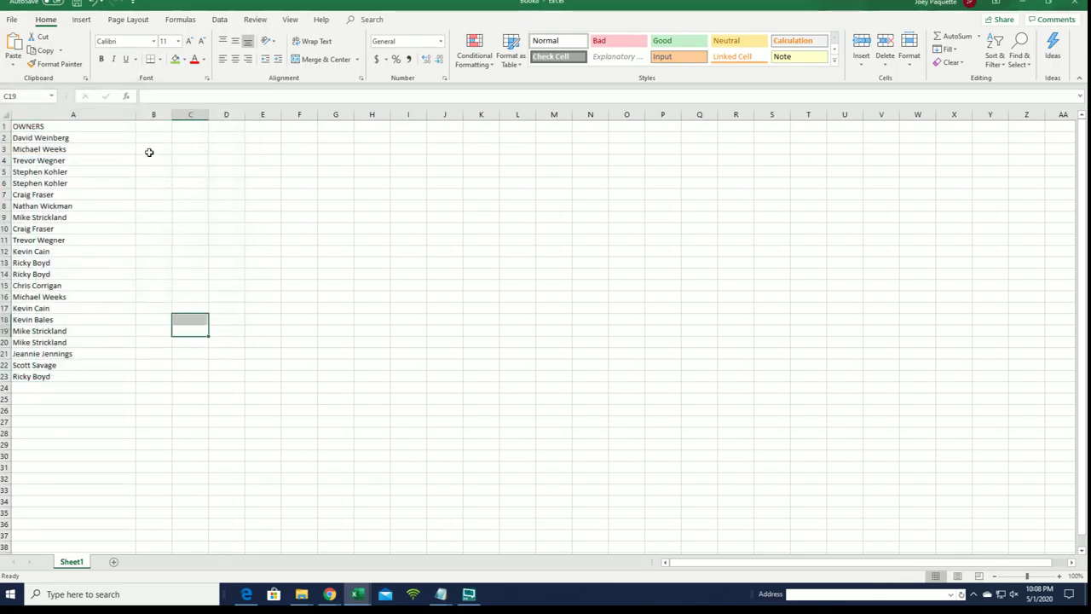
Step: Resize columns A and B to fit the names
{"action": "mouse_move", "coordinate": [135, 114]}
{"action": "left_mouse_down"}
{"action": "mouse_move", "coordinate": [80, 113]}
{"action": "mouse_move", "coordinate": [213, 113]}
{"action": "left_mouse_up"}
{"action": "left_click", "coordinate": [170, 194]}
{"action": "left_click", "coordinate": [146, 126]}
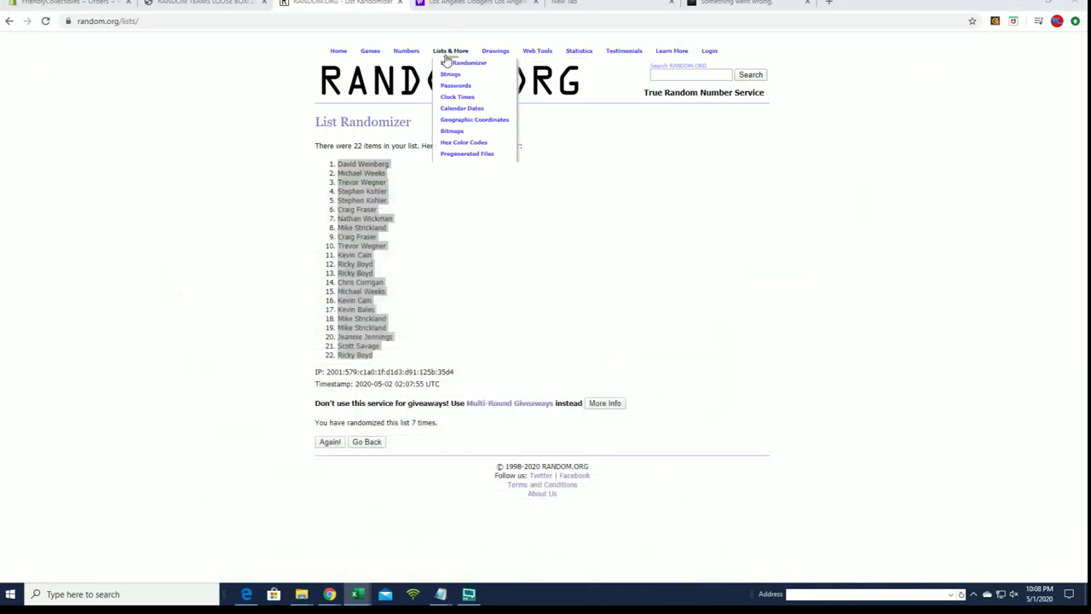
{"action": "left_click", "coordinate": [456, 65]}
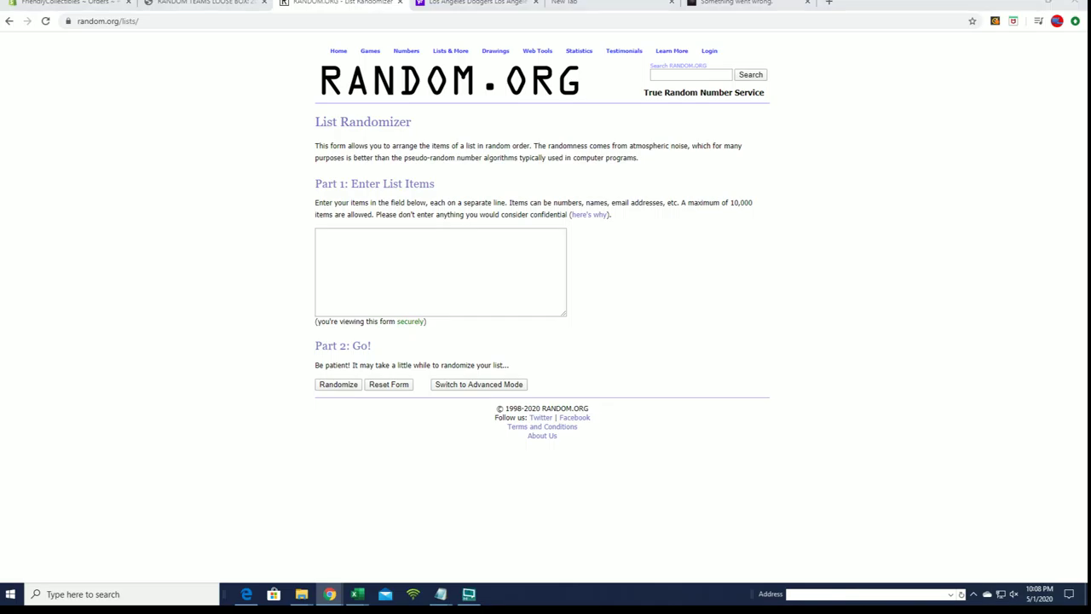
Step: Copy the 22 MLB teams from Notepad and paste them into the randomizer box
{"action": "left_click", "coordinate": [440, 594]}
{"action": "scroll", "coordinate": [955, 249], "scroll_direction": "down", "scroll_amount": 2}
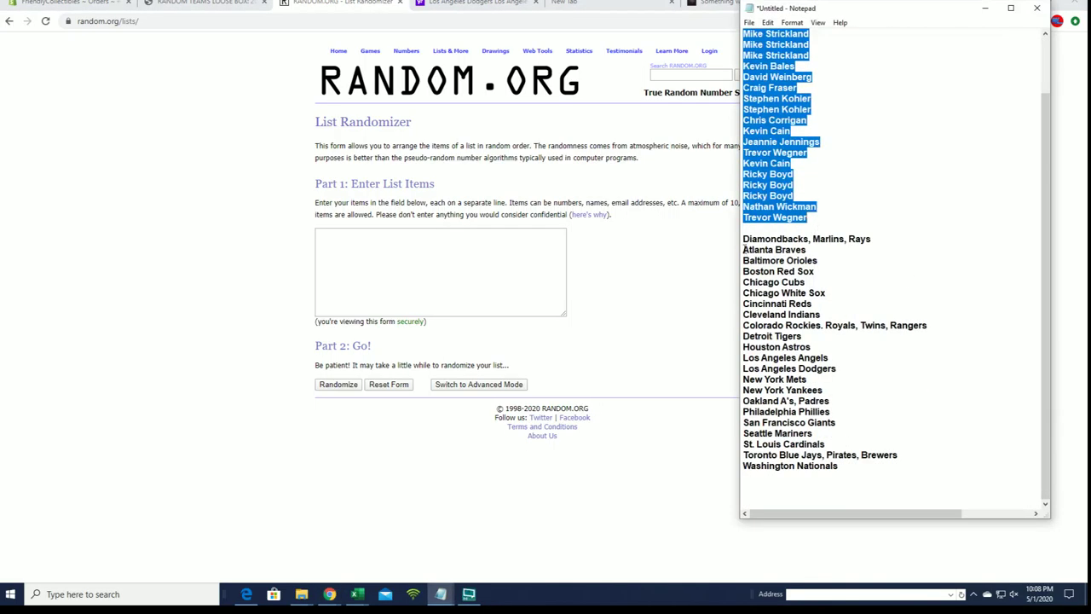
{"action": "mouse_move", "coordinate": [743, 240]}
{"action": "left_mouse_down"}
{"action": "mouse_move", "coordinate": [875, 417]}
{"action": "mouse_move", "coordinate": [884, 466]}
{"action": "left_mouse_up"}
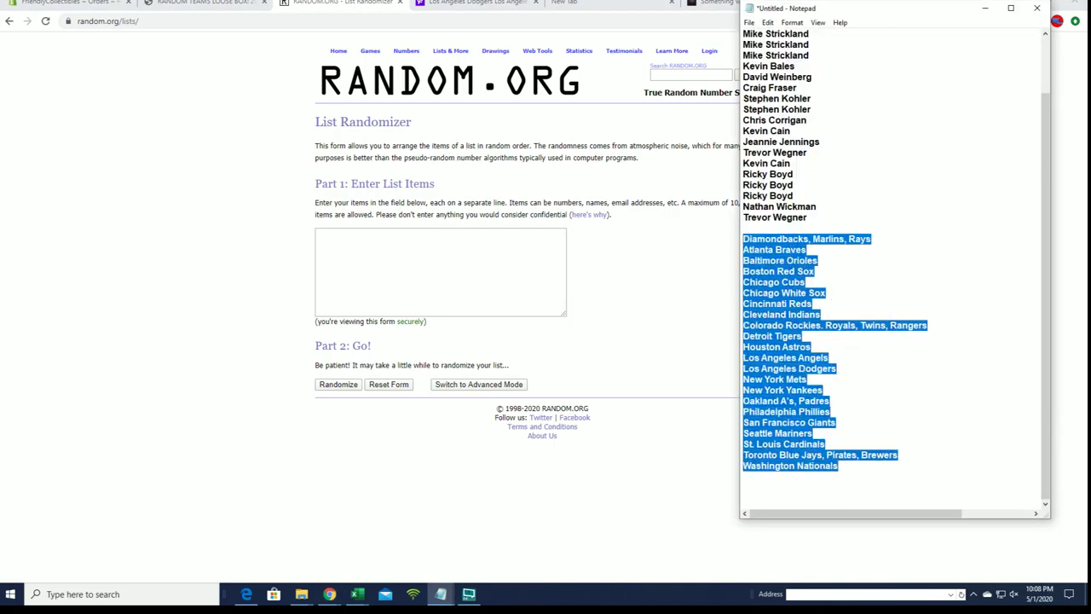
{"action": "right_click", "coordinate": [791, 235]}
{"action": "left_click", "coordinate": [833, 273]}
{"action": "right_click", "coordinate": [402, 238]}
{"action": "left_click", "coordinate": [441, 333]}
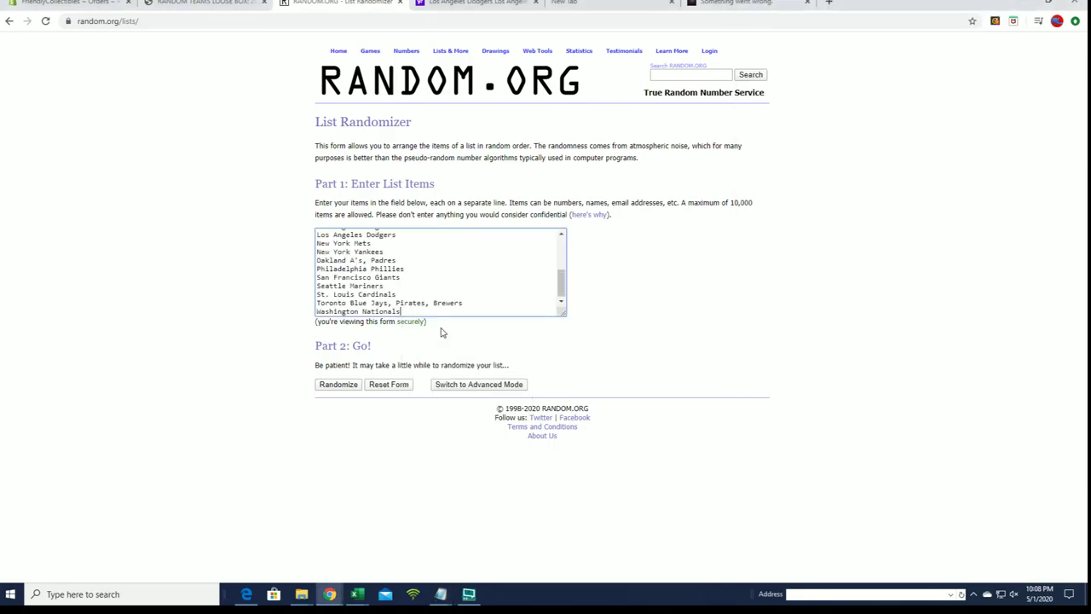
Step: Shuffle the teams repeatedly and copy the final shuffled order
{"action": "left_click", "coordinate": [340, 384]}
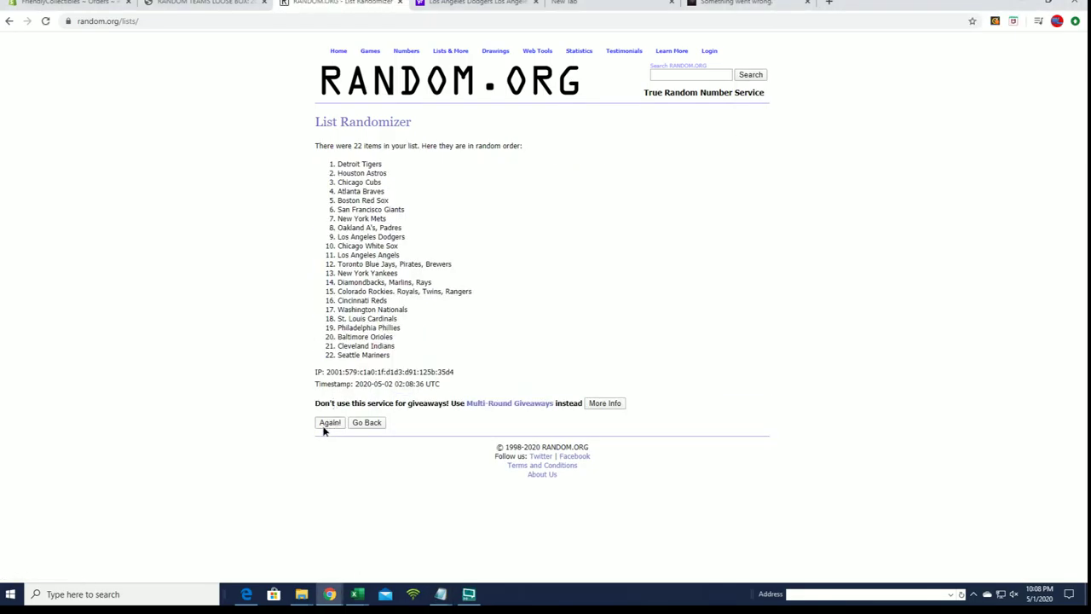
{"action": "left_click", "coordinate": [325, 425]}
{"action": "left_click", "coordinate": [328, 443]}
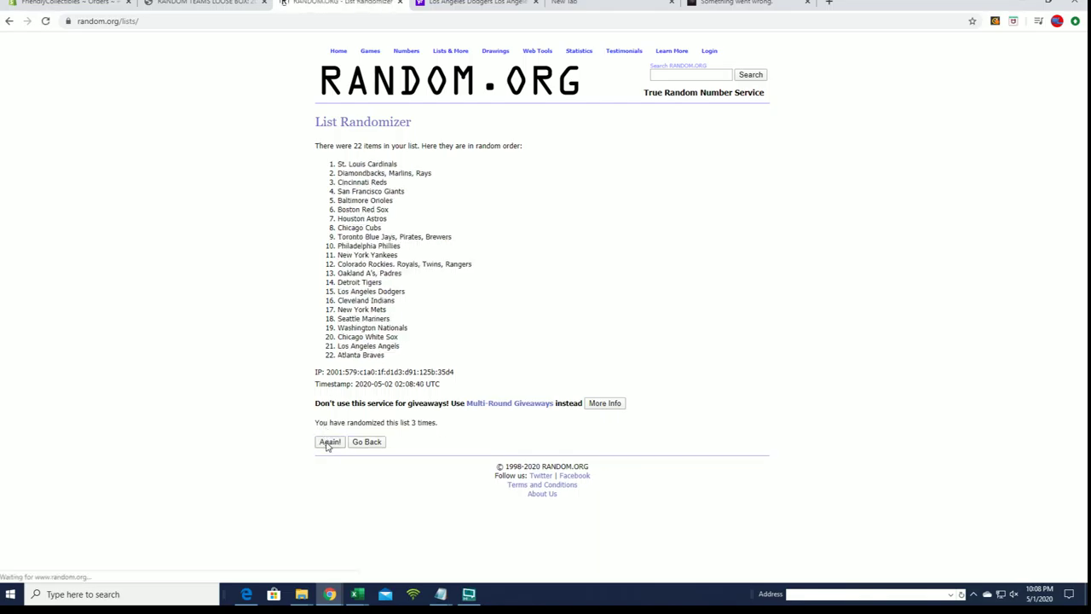
{"action": "left_click", "coordinate": [327, 443]}
{"action": "left_click", "coordinate": [329, 443]}
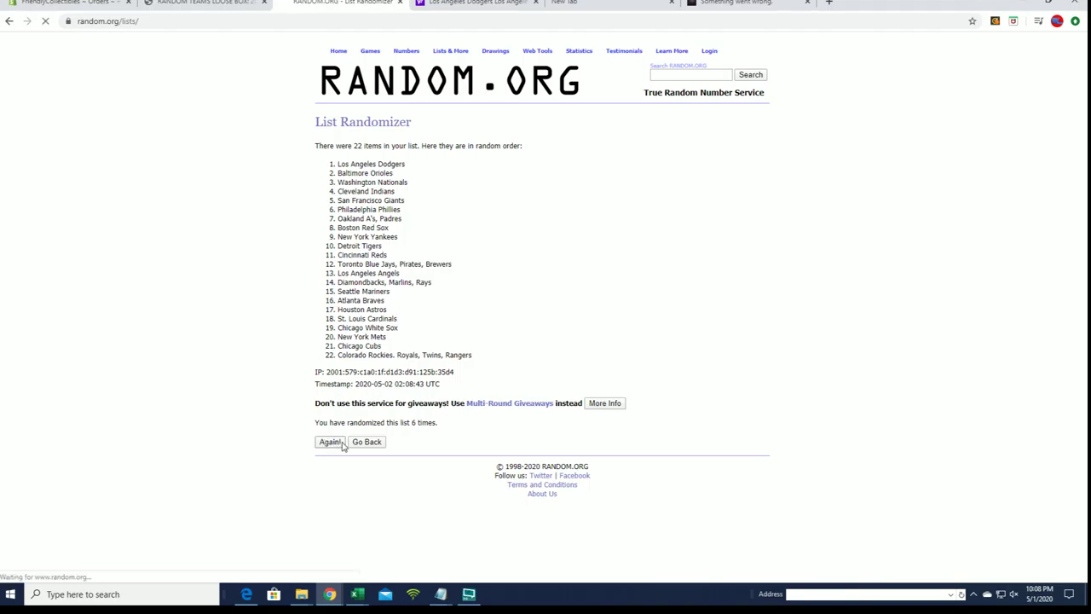
{"action": "left_click_drag", "start_coordinate": [339, 163], "coordinate": [463, 357]}
{"action": "right_click", "coordinate": [407, 263]}
{"action": "left_click", "coordinate": [419, 268]}
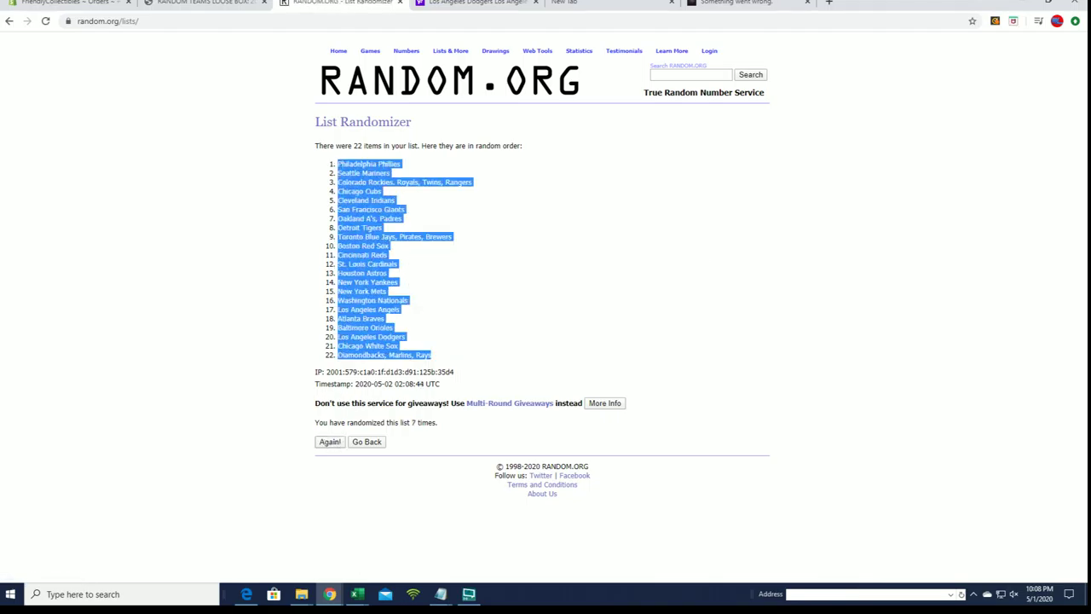
Step: Paste the shuffled teams into column B from B2 as plain text
{"action": "key", "text": "alt+Tab"}
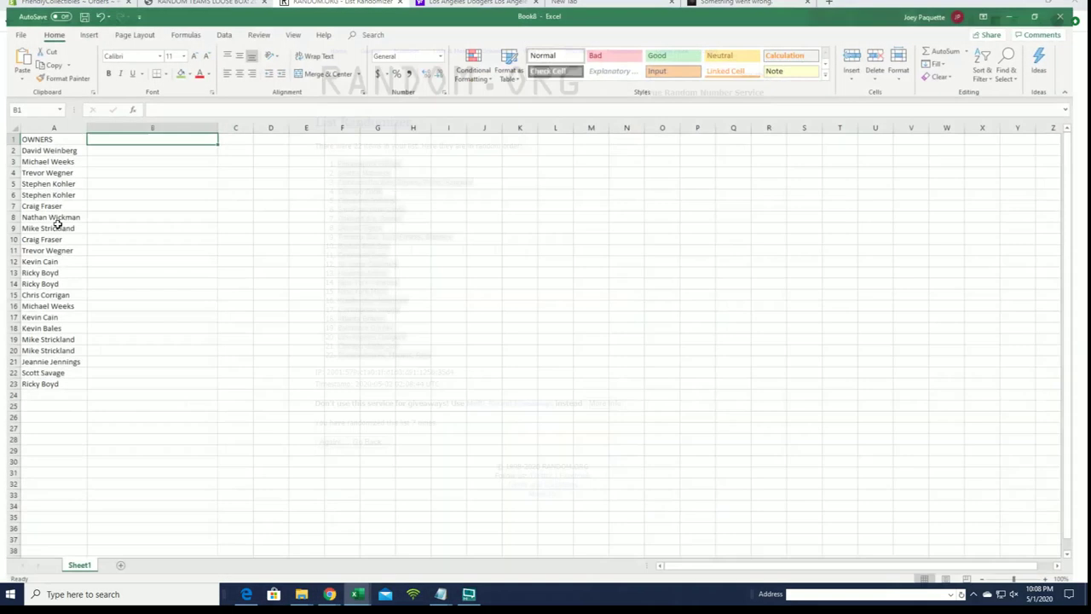
{"action": "left_click", "coordinate": [93, 217]}
{"action": "right_click", "coordinate": [99, 136]}
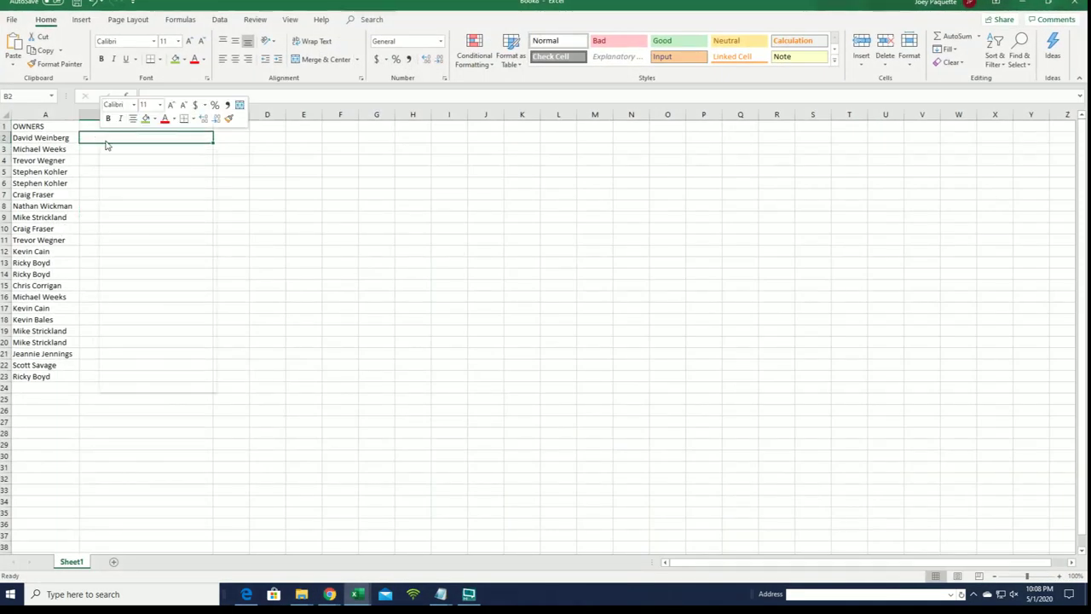
{"action": "left_click", "coordinate": [151, 201]}
{"action": "left_click", "coordinate": [70, 139]}
{"action": "left_click", "coordinate": [219, 302]}
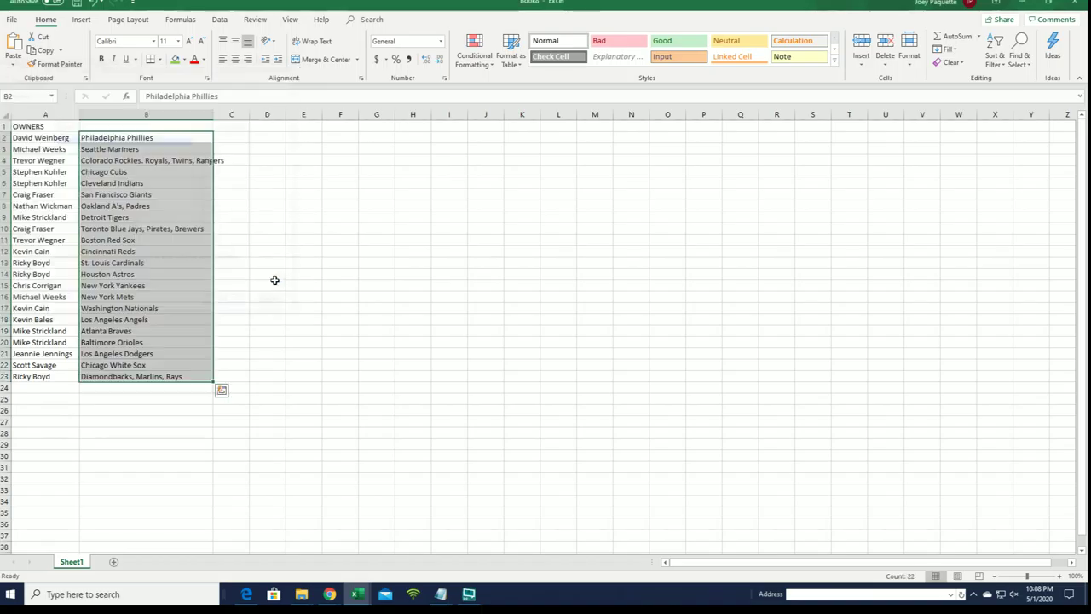
Step: Head column B with Teams and widen it to fit the longest team name
{"action": "left_click", "coordinate": [173, 129]}
{"action": "type", "text": "T"}
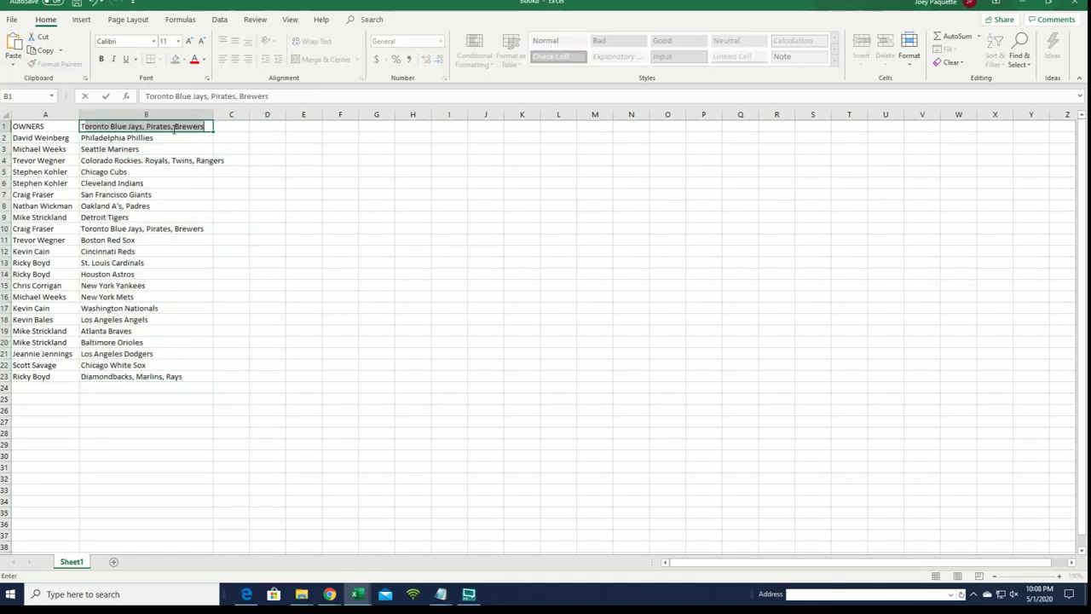
{"action": "type", "text": "eams"}
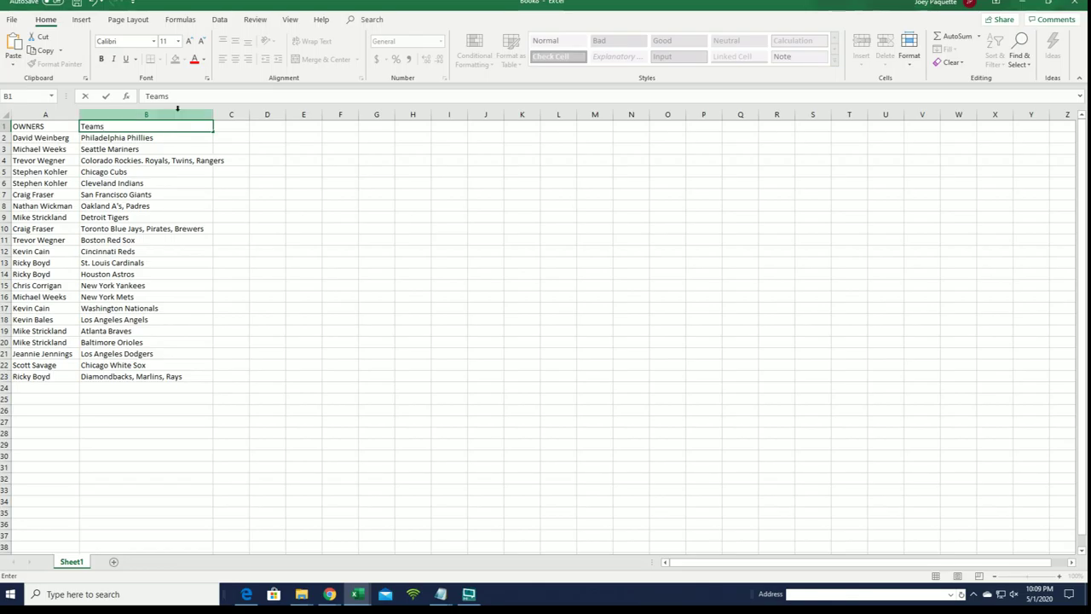
{"action": "left_click", "coordinate": [320, 207]}
{"action": "left_click_drag", "start_coordinate": [213, 114], "coordinate": [243, 114]}
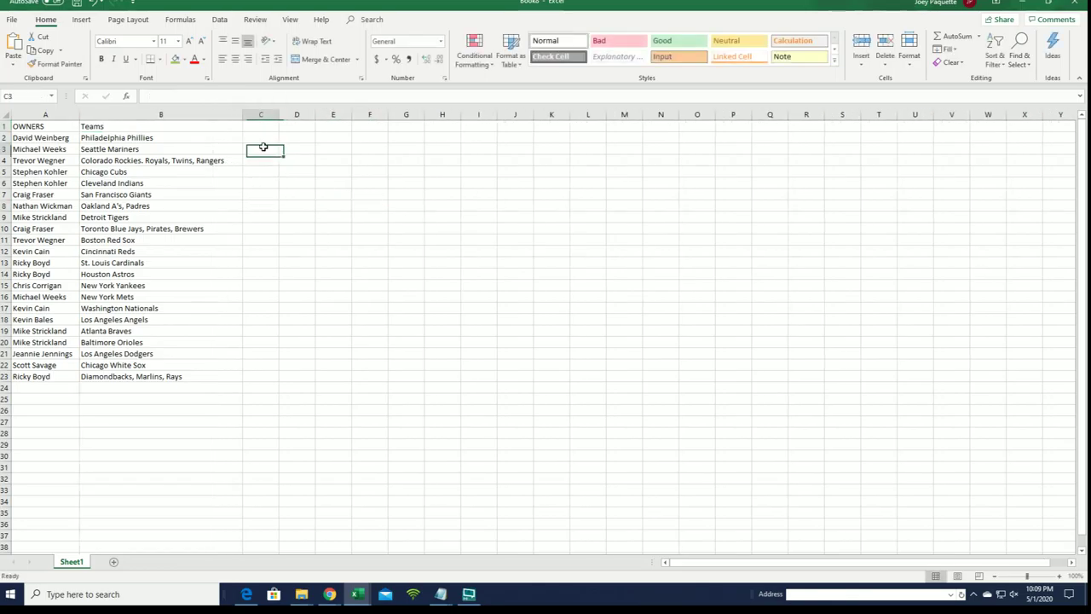
{"action": "left_click", "coordinate": [260, 149]}
{"action": "left_click", "coordinate": [136, 147]}
Step: Give columns A and B all cell borders and bold text
{"action": "left_click_drag", "start_coordinate": [45, 114], "coordinate": [160, 114]}
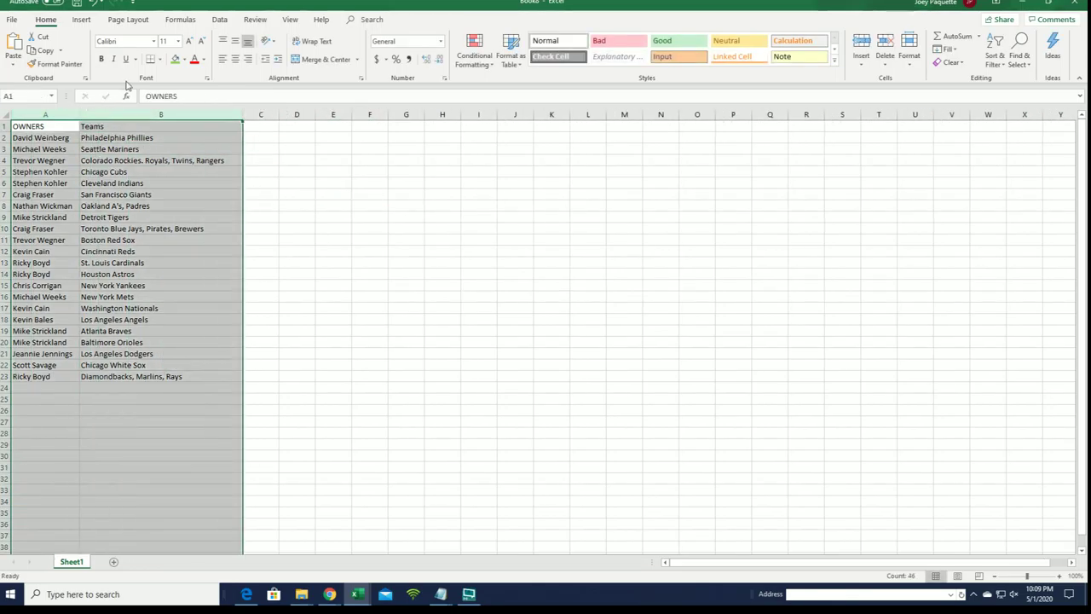
{"action": "left_click", "coordinate": [160, 60]}
{"action": "left_click", "coordinate": [179, 156]}
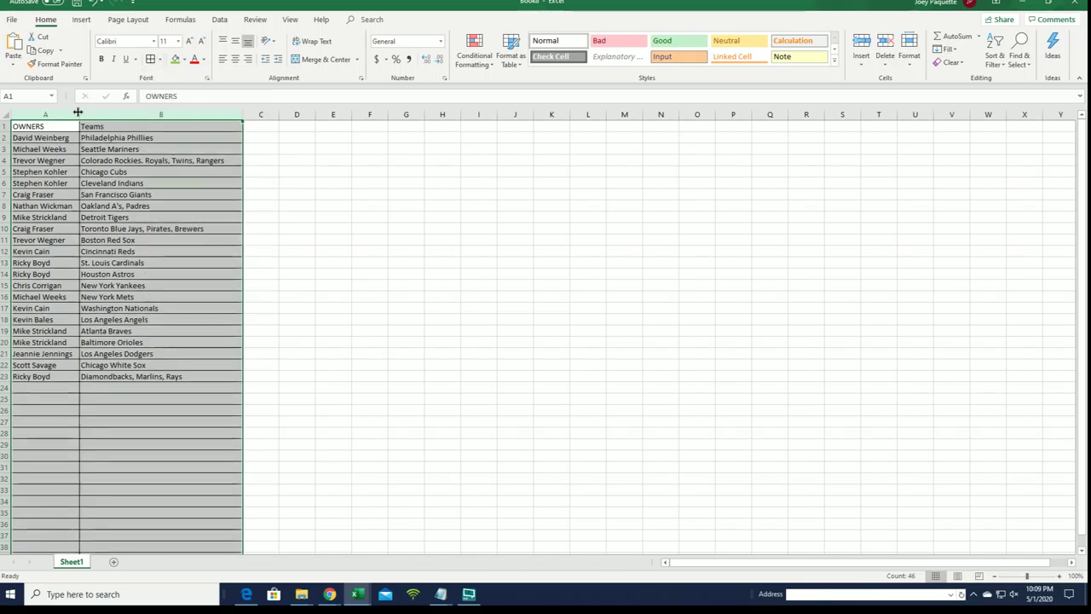
{"action": "left_click", "coordinate": [405, 195]}
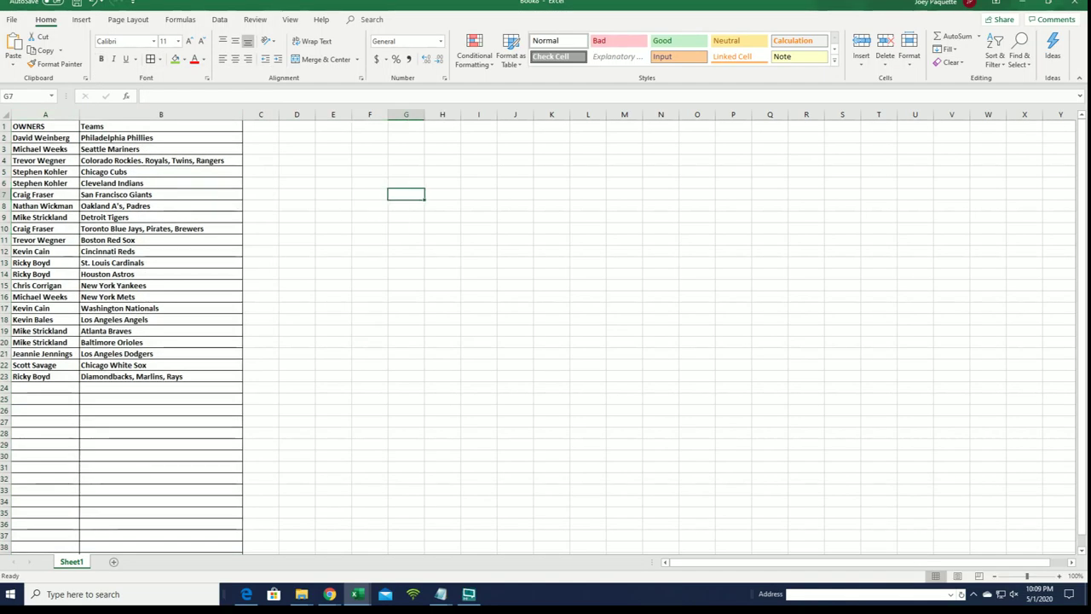
{"action": "left_click", "coordinate": [72, 138]}
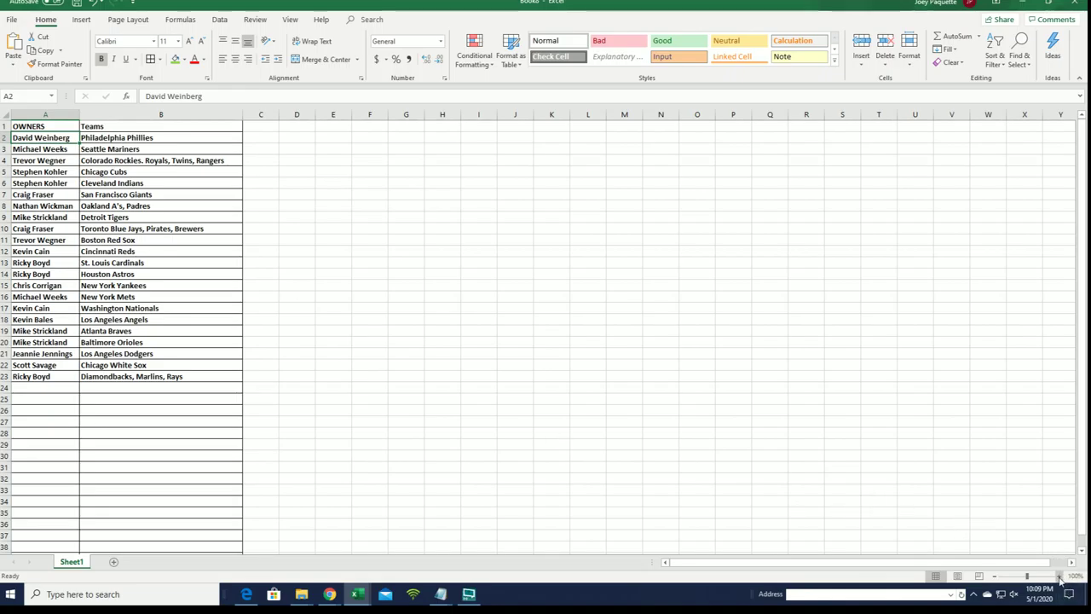
{"action": "left_click", "coordinate": [1060, 576]}
{"action": "left_click", "coordinate": [1060, 577]}
{"action": "left_click", "coordinate": [1060, 577]}
{"action": "left_click", "coordinate": [1060, 577]}
{"action": "left_click", "coordinate": [1060, 577]}
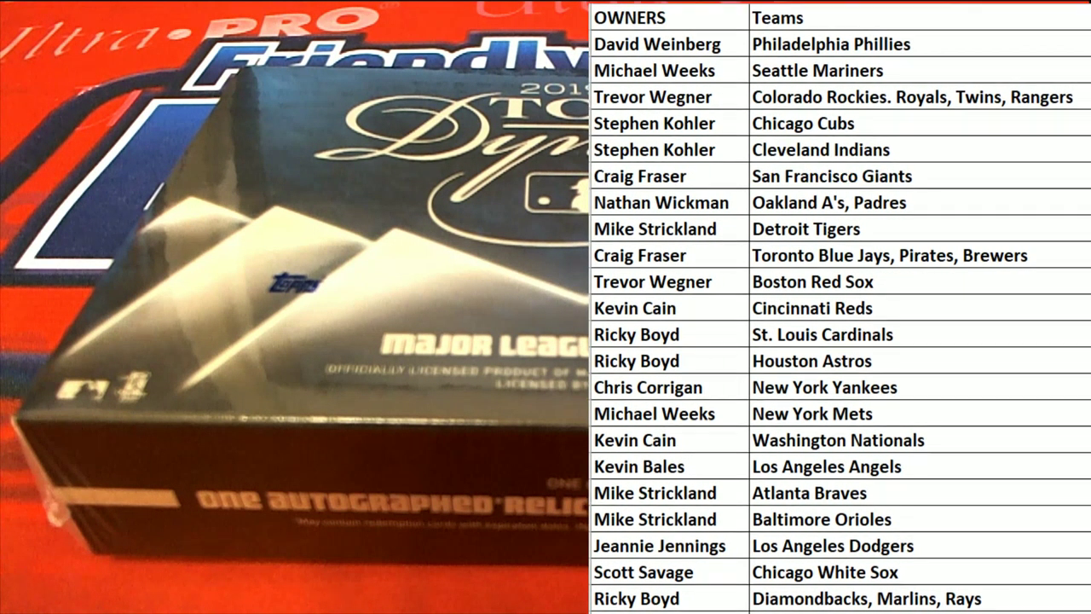
Step: Sort the rows A to Z by team, expanding the selection so owners stay paired
{"action": "left_click_drag", "start_coordinate": [981, 44], "coordinate": [980, 610]}
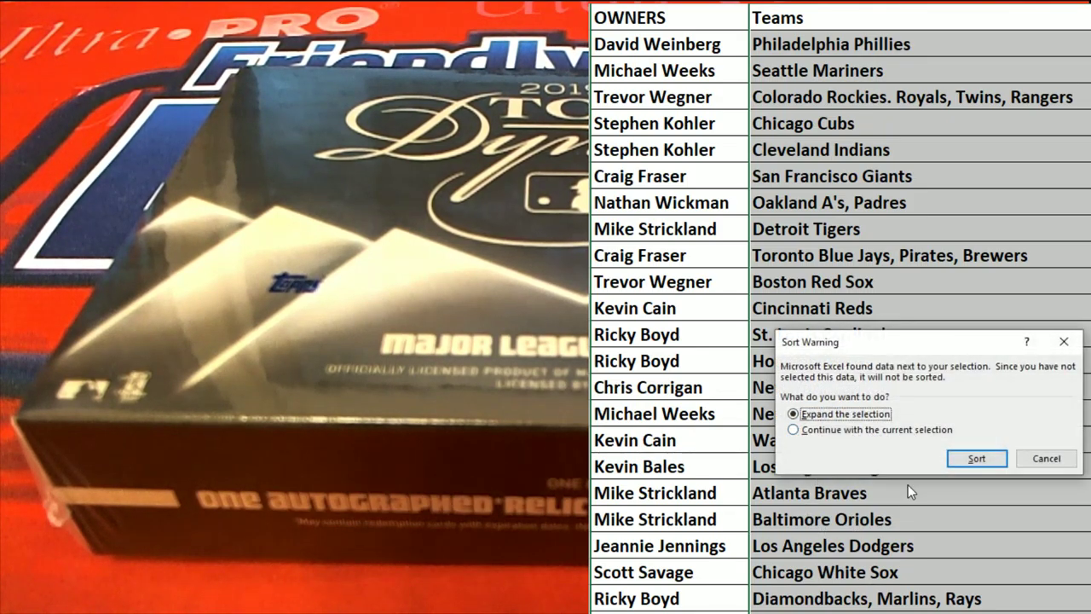
{"action": "left_click", "coordinate": [977, 458]}
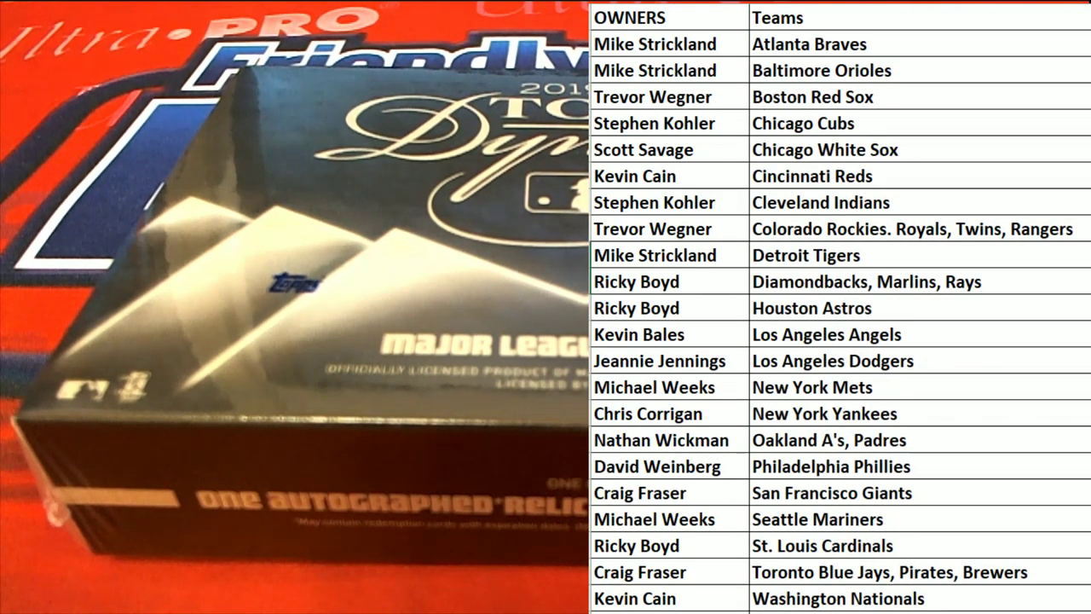